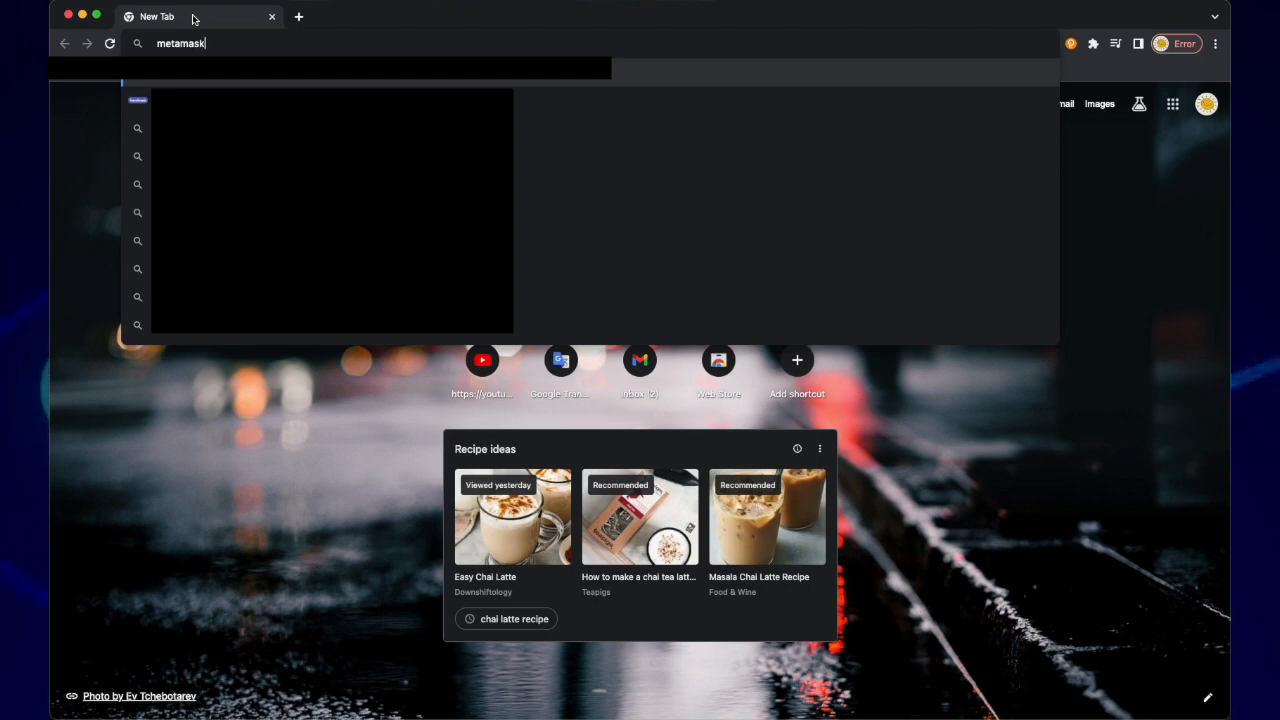
Step: Search the web for "metamask extension" and open MetaMask's Chrome Web Store listing
{"action": "type", "text": "ension"}
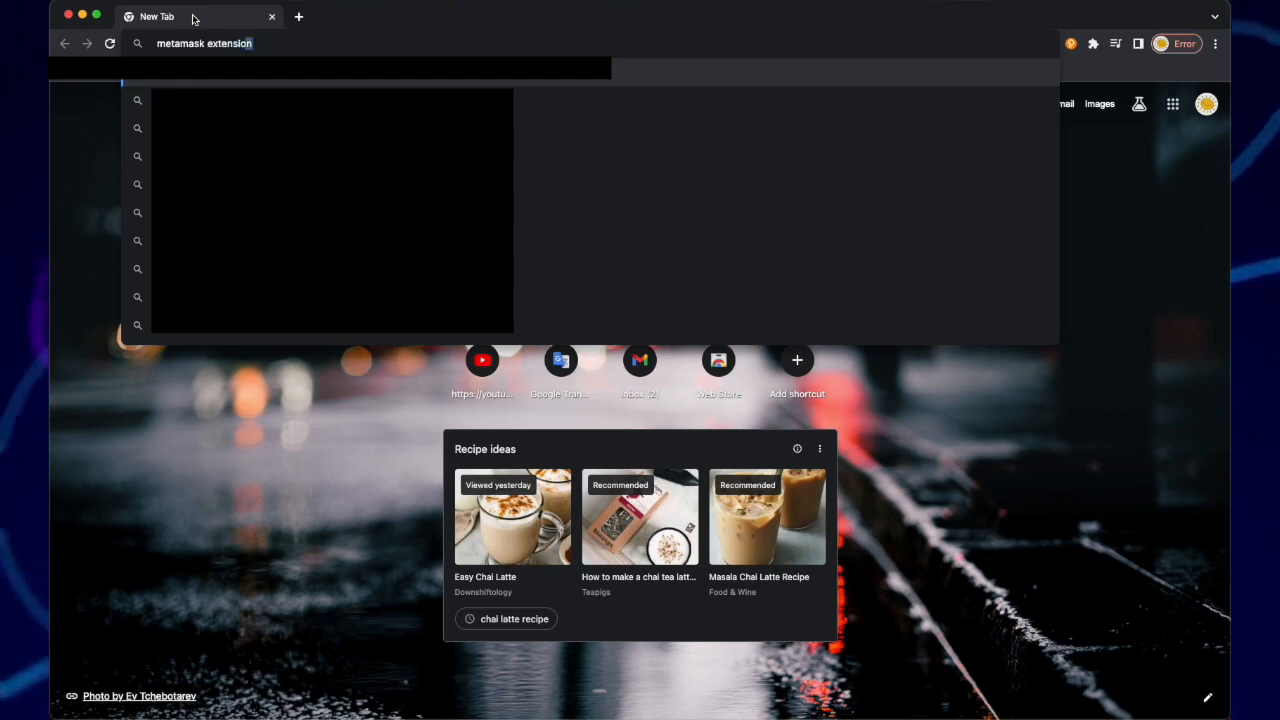
{"action": "key", "text": "Return"}
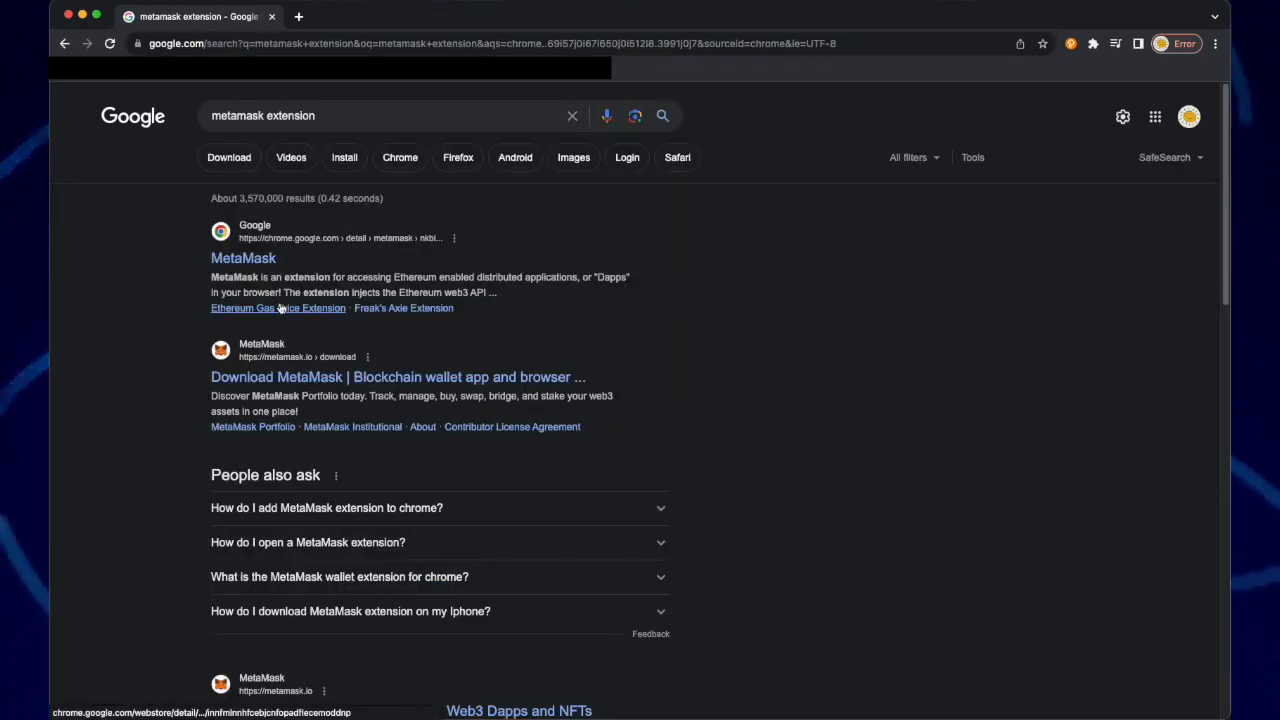
{"action": "left_click", "coordinate": [243, 259]}
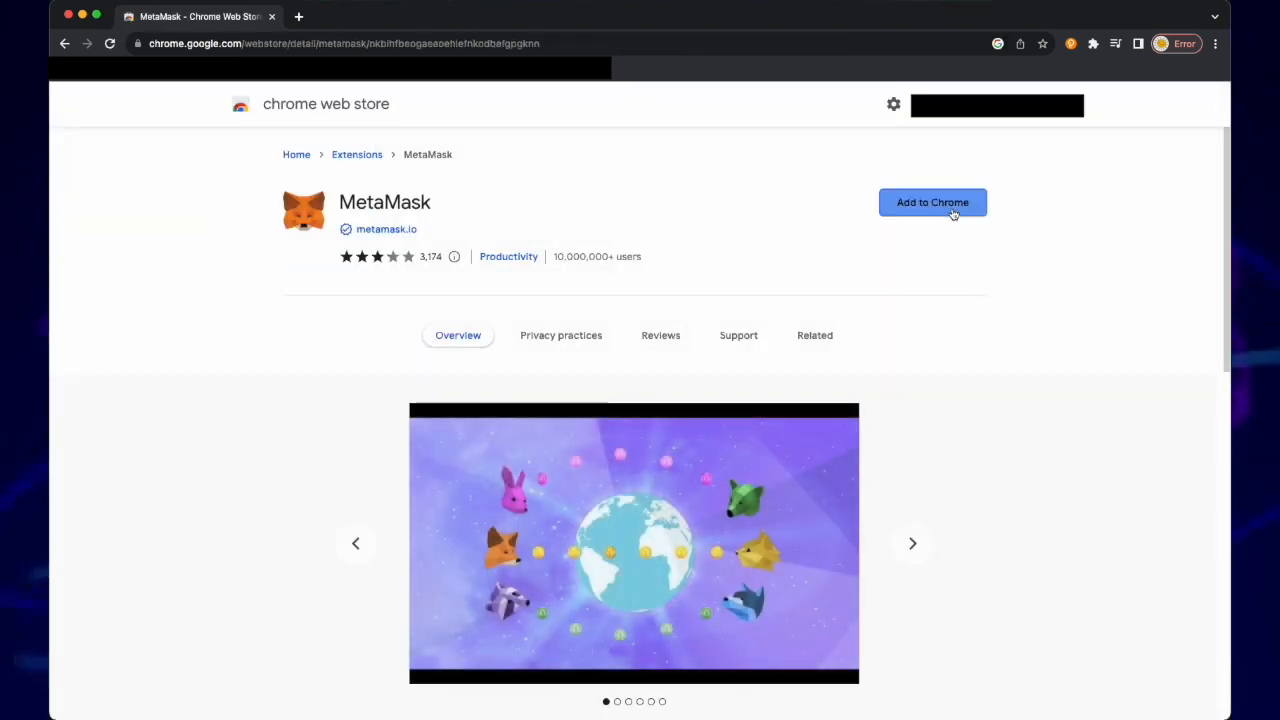
Step: Add the MetaMask extension to Chrome, approve its permissions, and restart it from its startup error page
{"action": "left_click", "coordinate": [950, 207]}
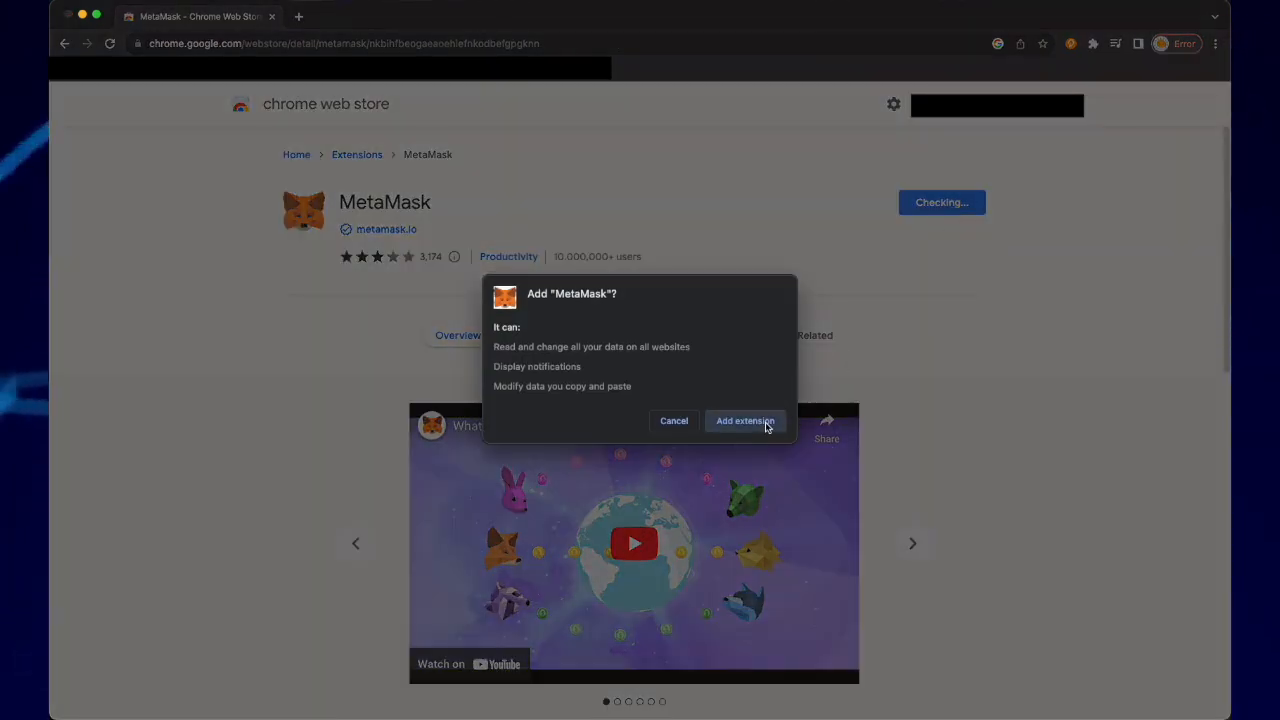
{"action": "left_click", "coordinate": [766, 423]}
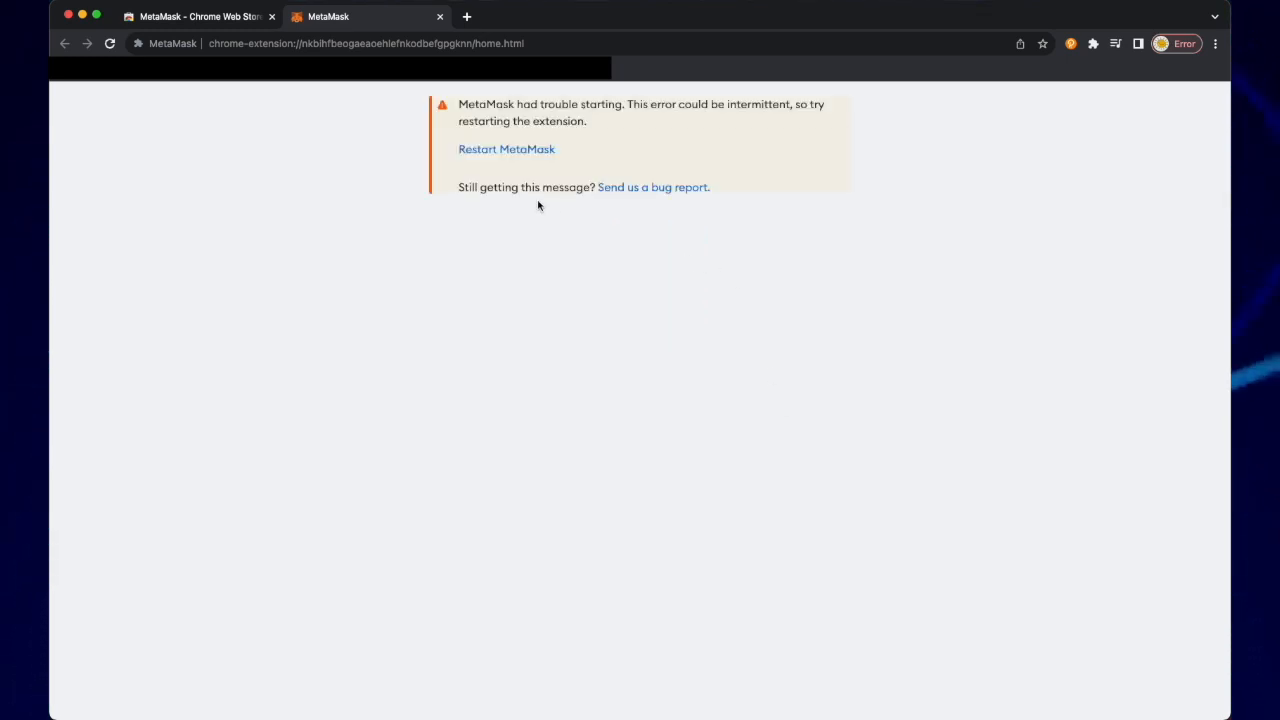
{"action": "left_click", "coordinate": [517, 157]}
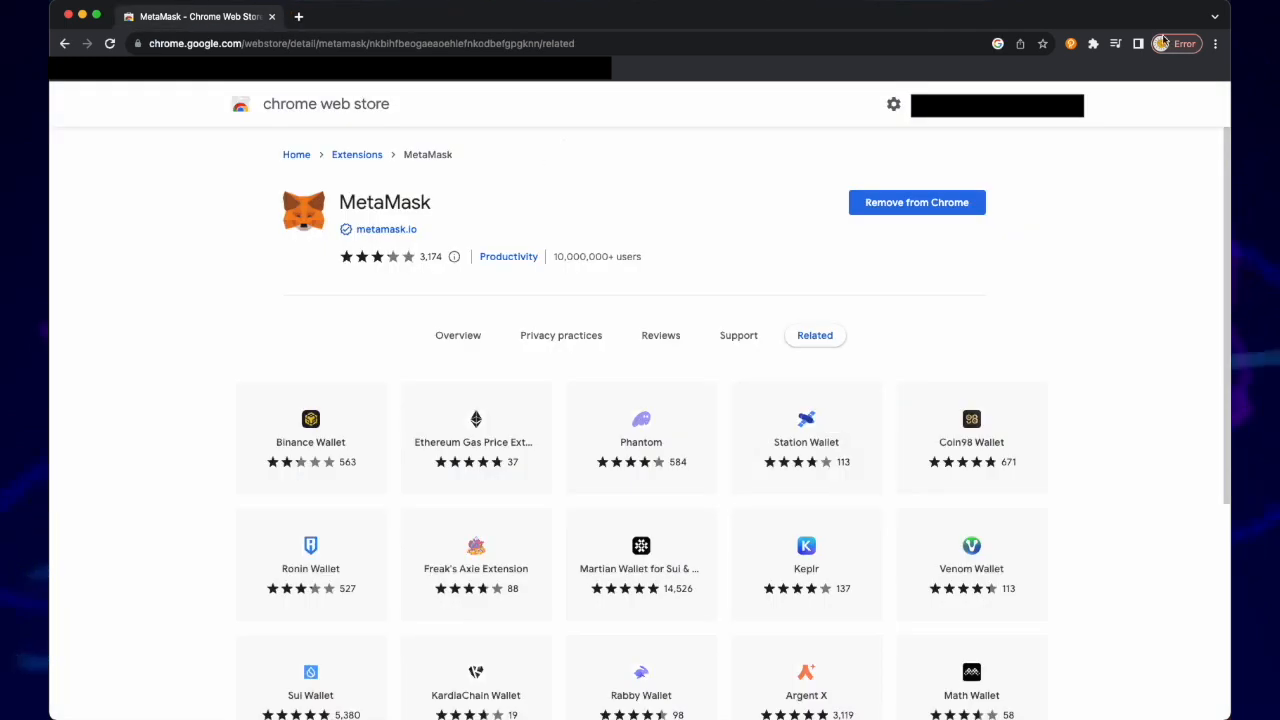
Step: Pin the MetaMask extension to the browser and open its welcome page
{"action": "left_click", "coordinate": [1093, 43]}
{"action": "left_click", "coordinate": [1061, 145]}
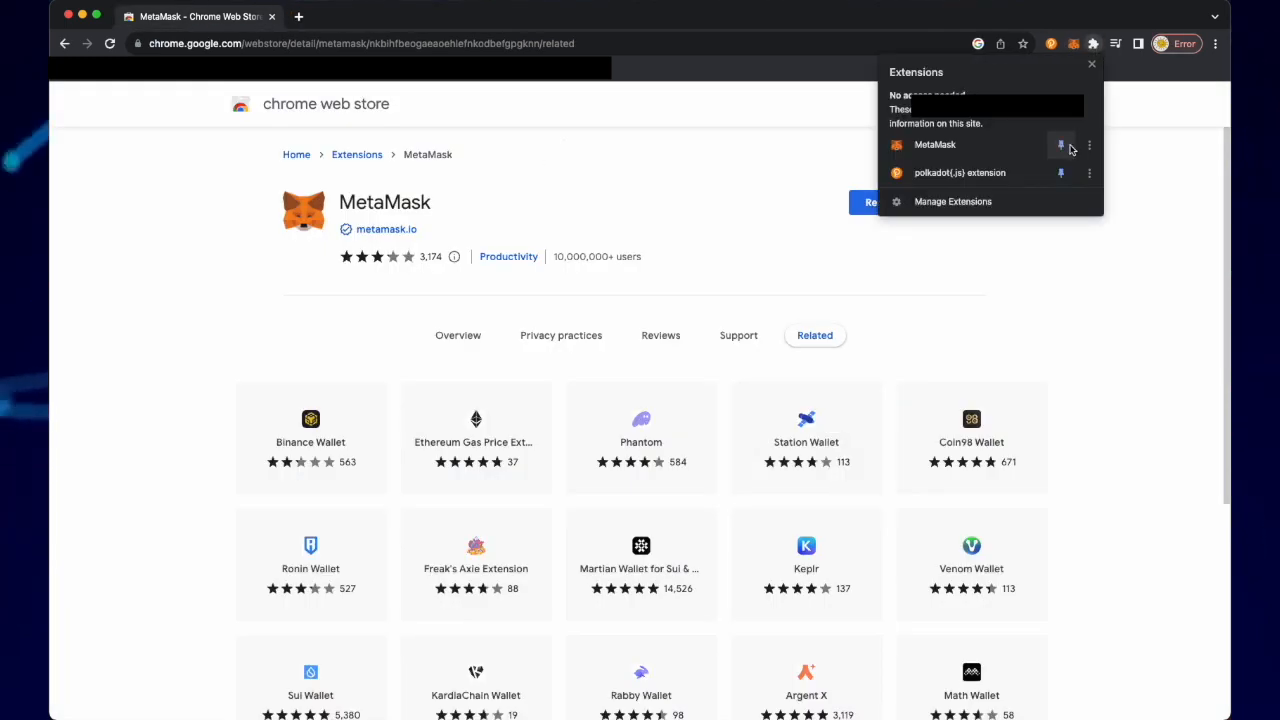
{"action": "left_click", "coordinate": [1073, 46]}
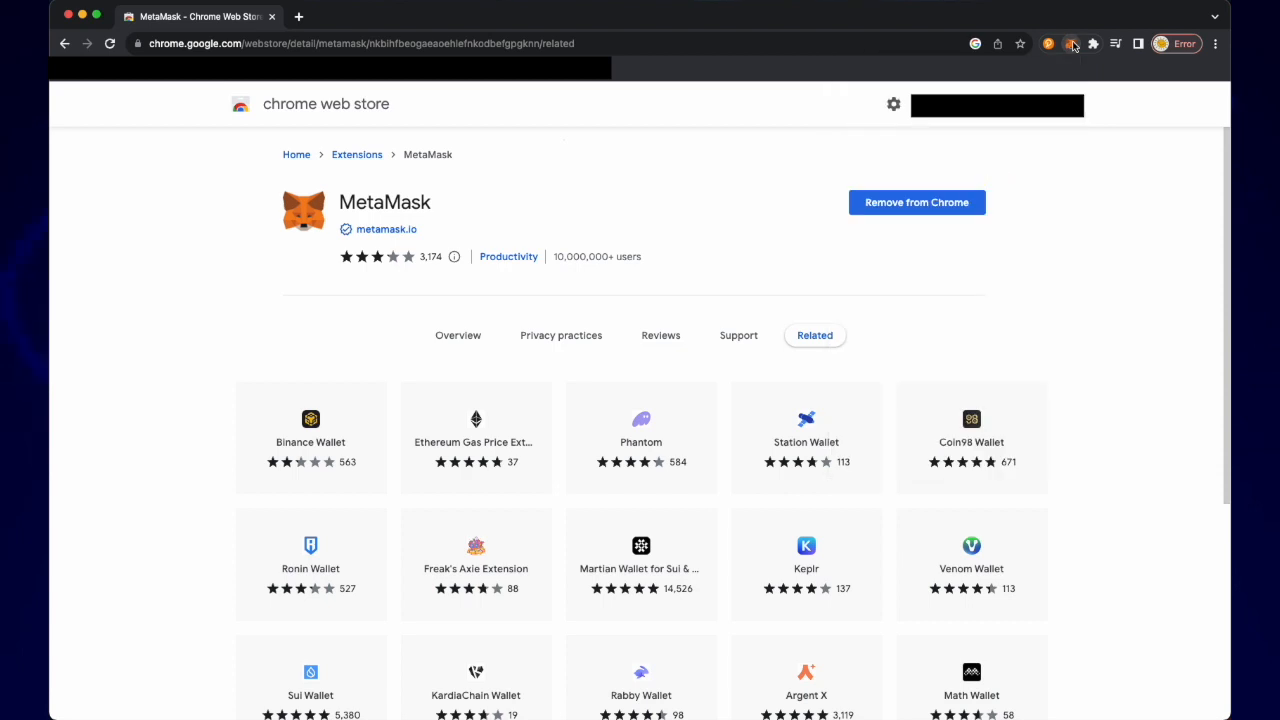
{"action": "left_click", "coordinate": [1073, 46]}
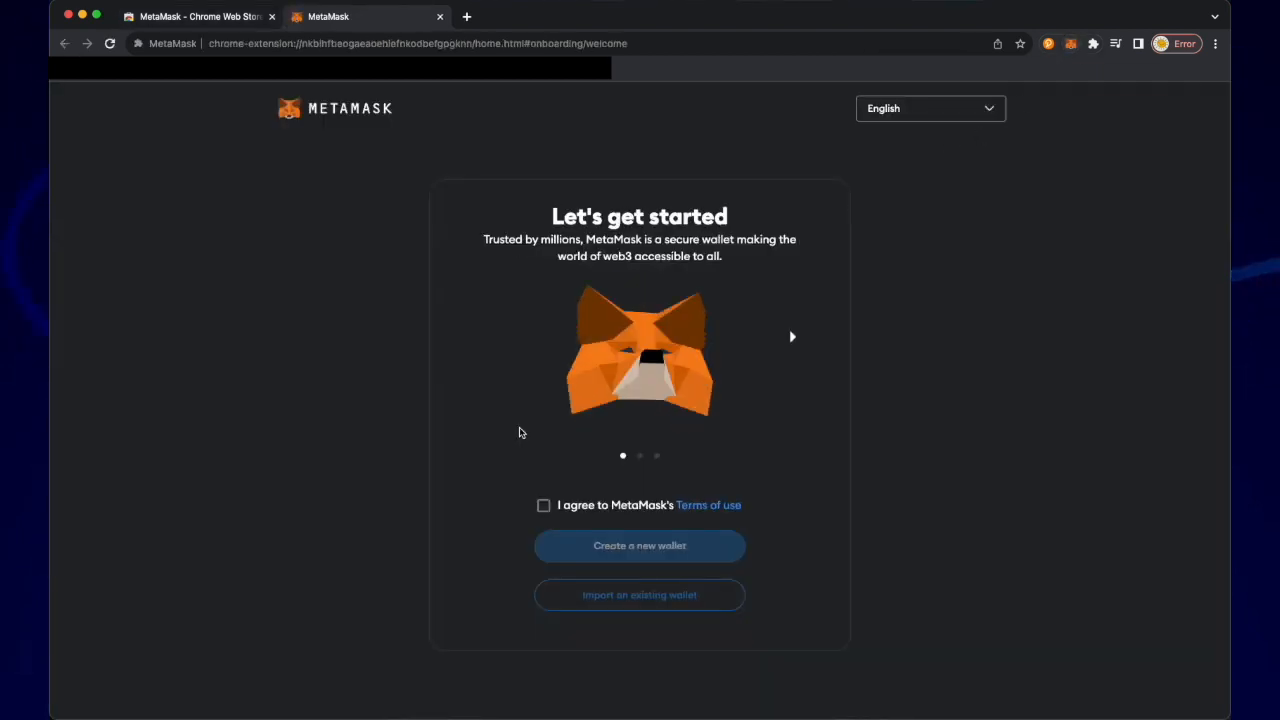
Step: Agree to MetaMask's Terms of use and proceed with creating a new wallet
{"action": "left_click", "coordinate": [543, 505]}
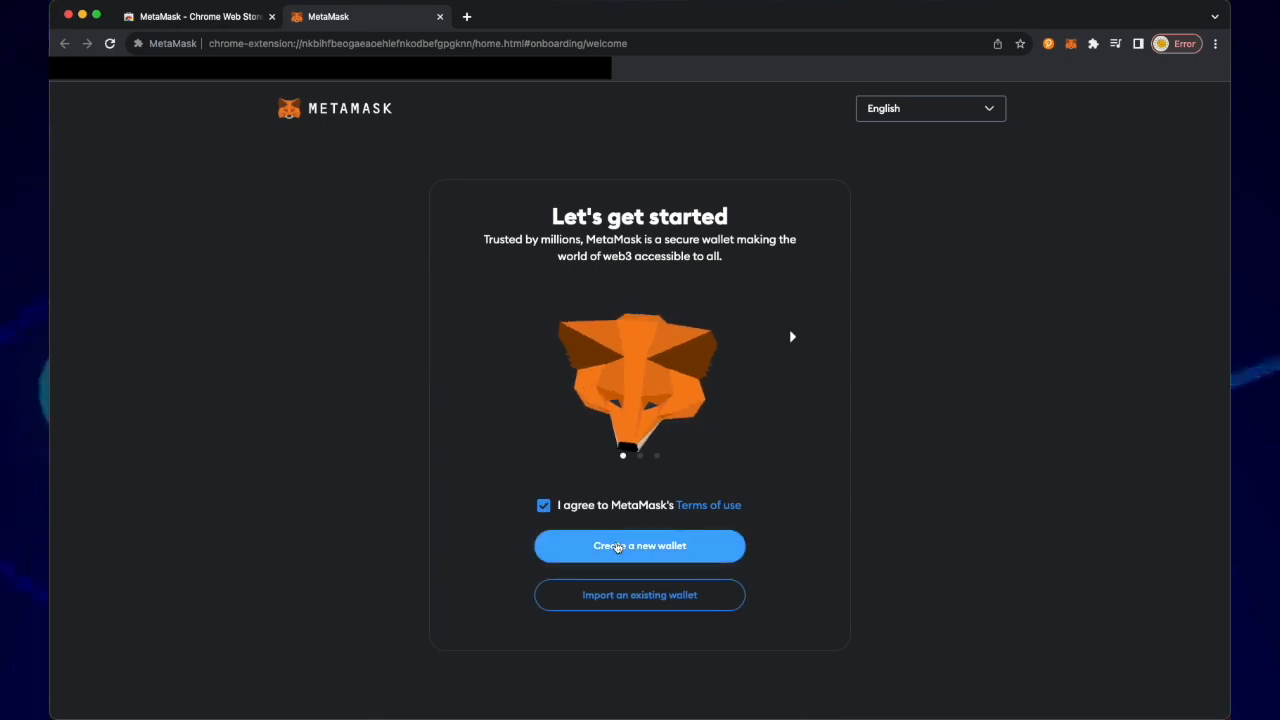
{"action": "left_click", "coordinate": [617, 547]}
{"action": "left_click", "coordinate": [629, 565]}
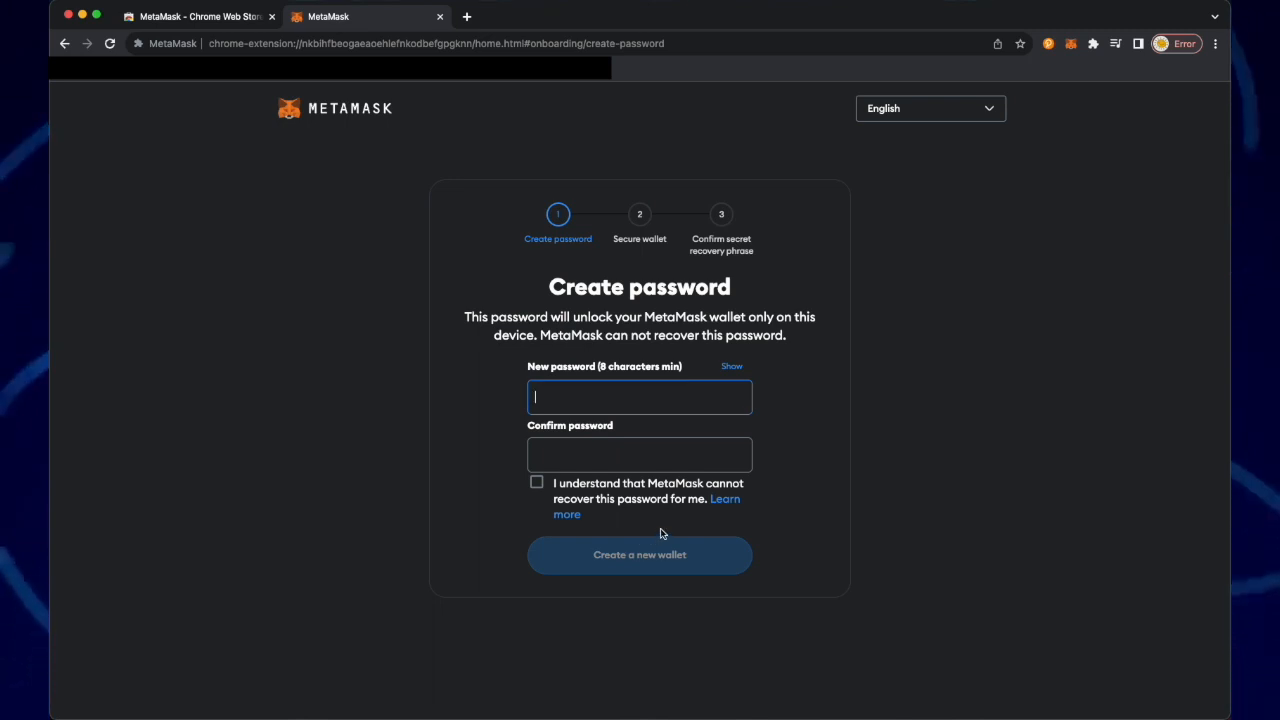
Step: Enter and confirm the new wallet password, acknowledge that it cannot be recovered, and create the wallet
{"action": "type", "text": "•••••••"}
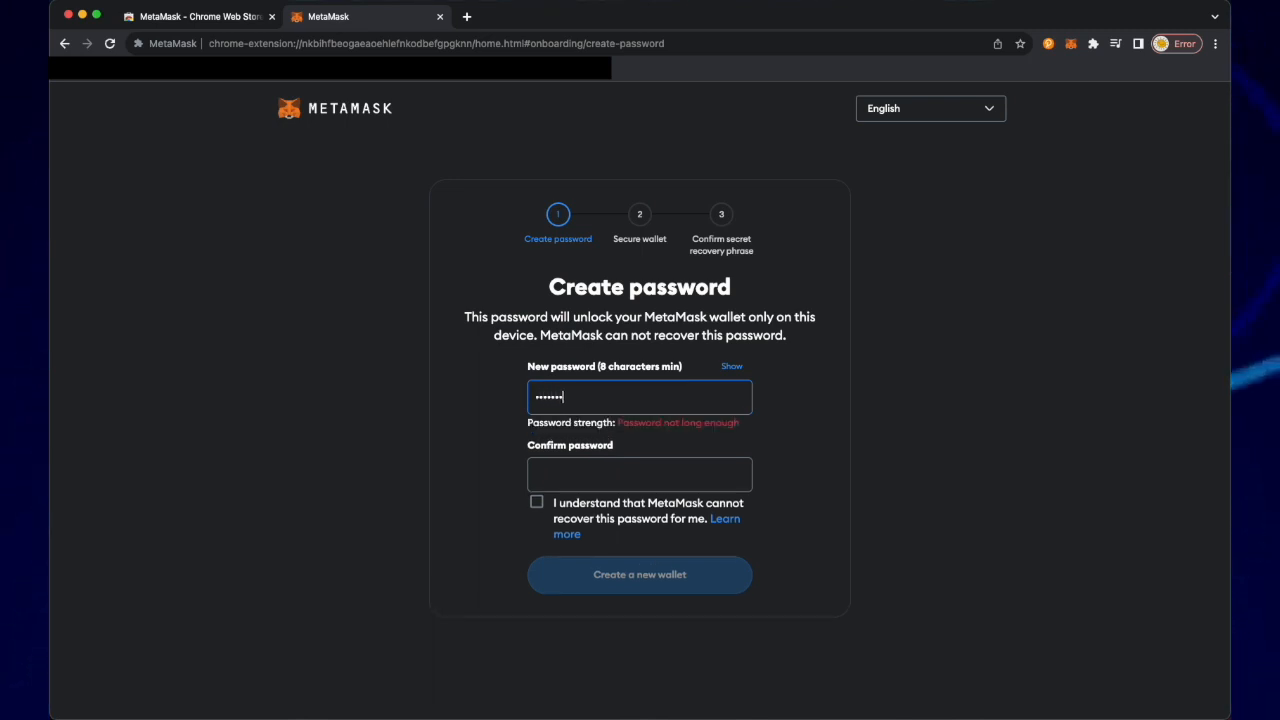
{"action": "type", "text": "•••"}
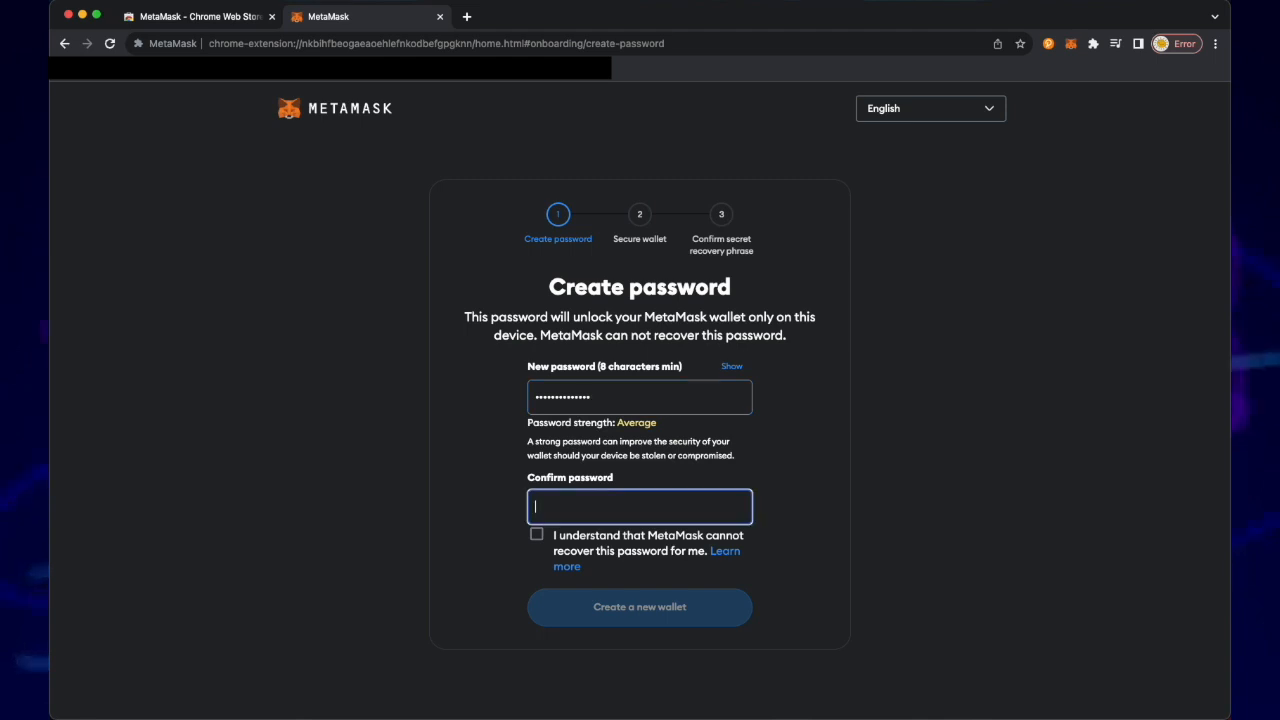
{"action": "type", "text": "••••••••••••"}
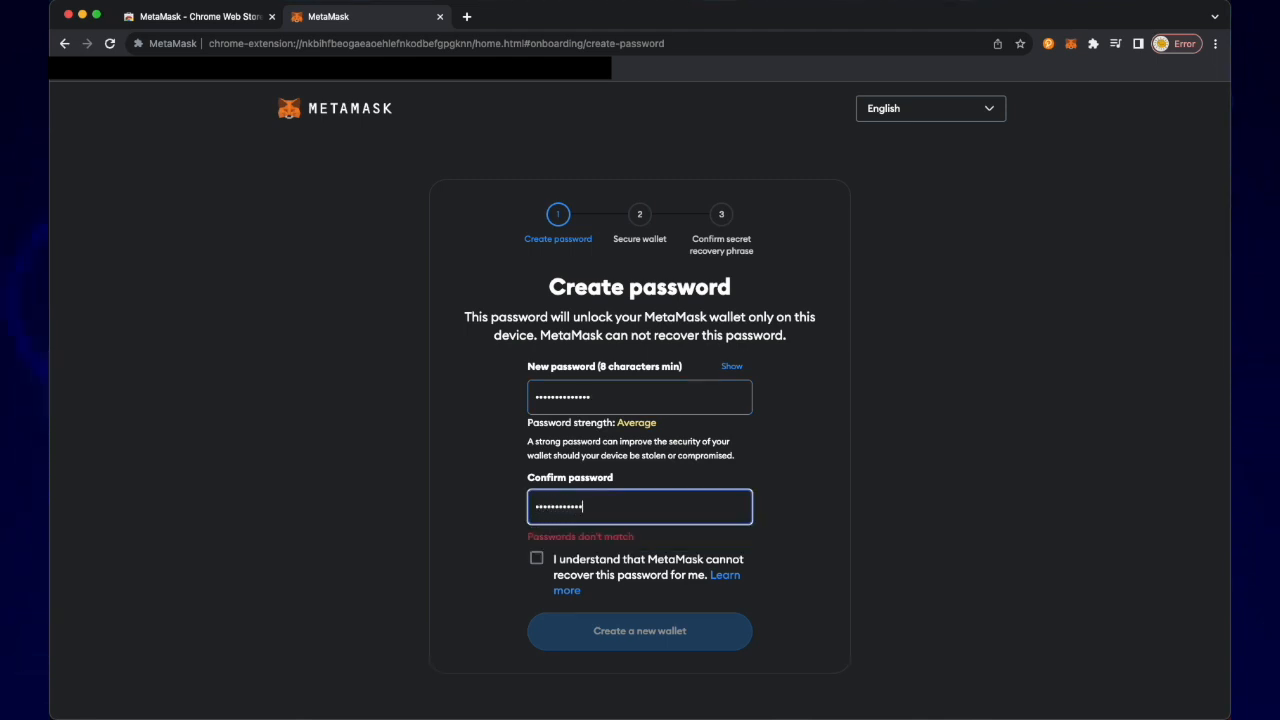
{"action": "type", "text": "••"}
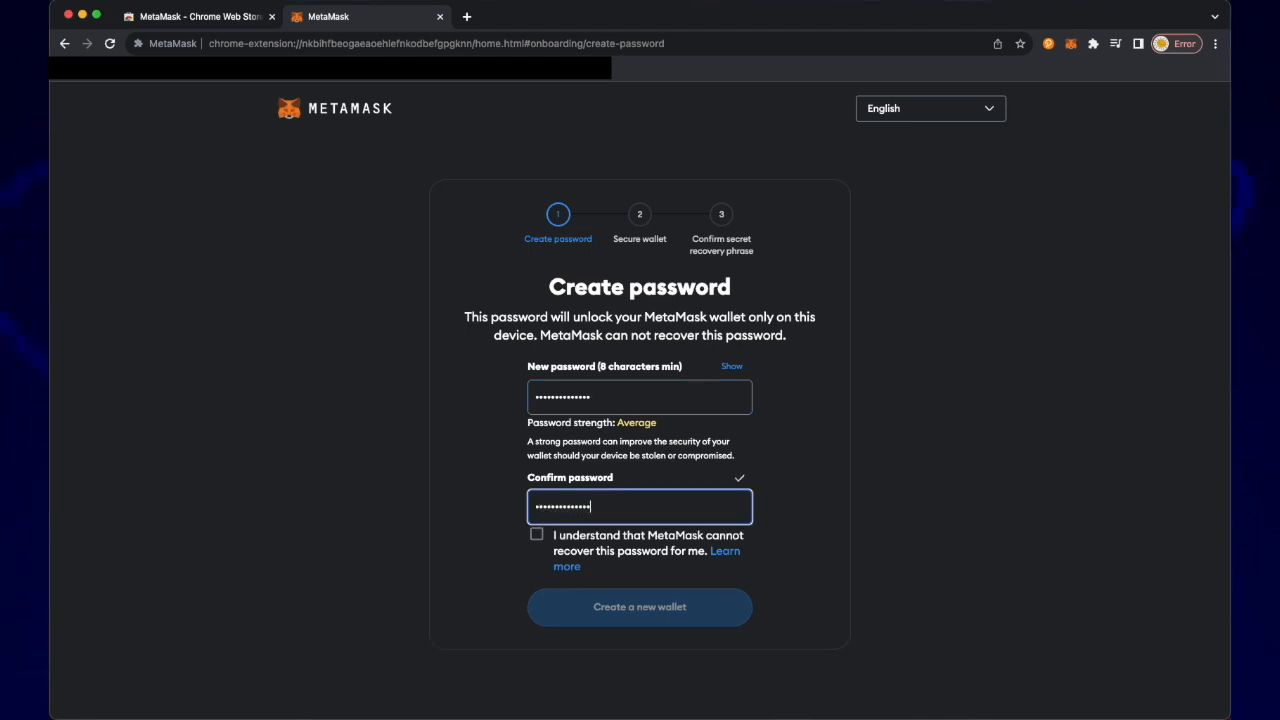
{"action": "left_click", "coordinate": [537, 536]}
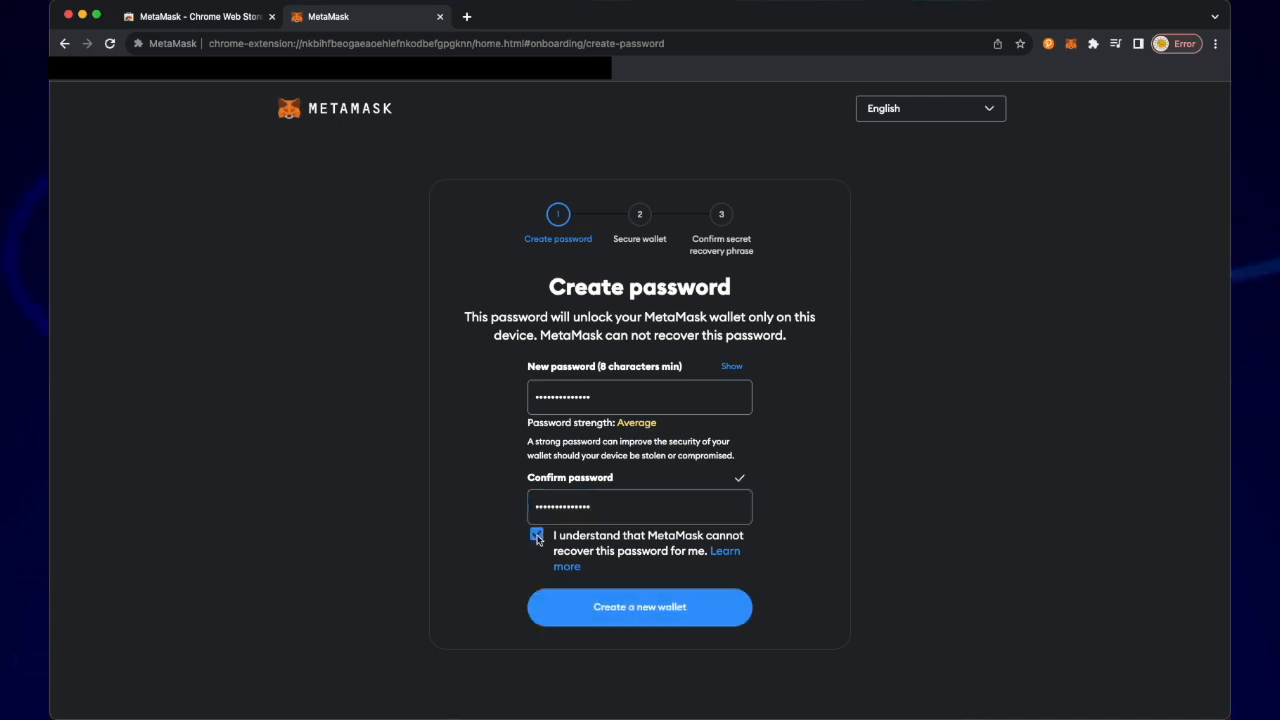
{"action": "left_click", "coordinate": [643, 607]}
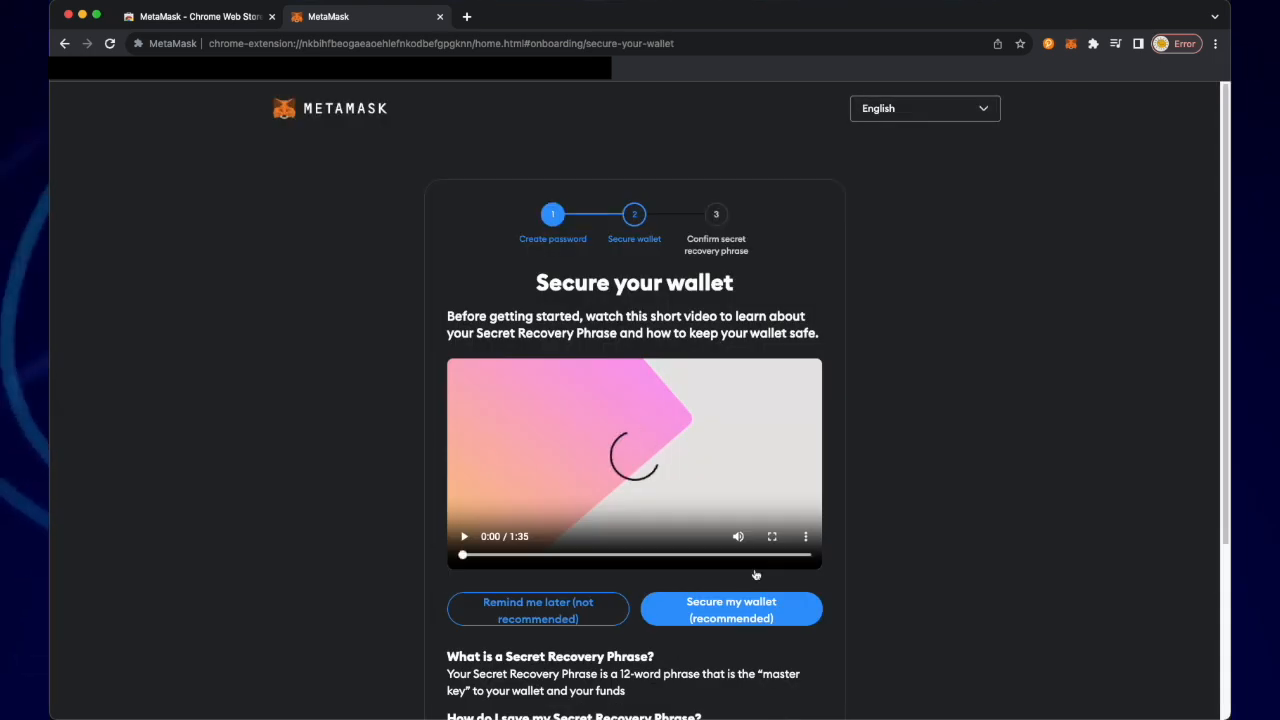
Step: Review the Secret Recovery Phrase guidance and choose the recommended option to secure the wallet
{"action": "scroll", "coordinate": [893, 492], "scroll_direction": "down", "scroll_amount": 1}
{"action": "scroll", "coordinate": [896, 494], "scroll_direction": "down", "scroll_amount": 3}
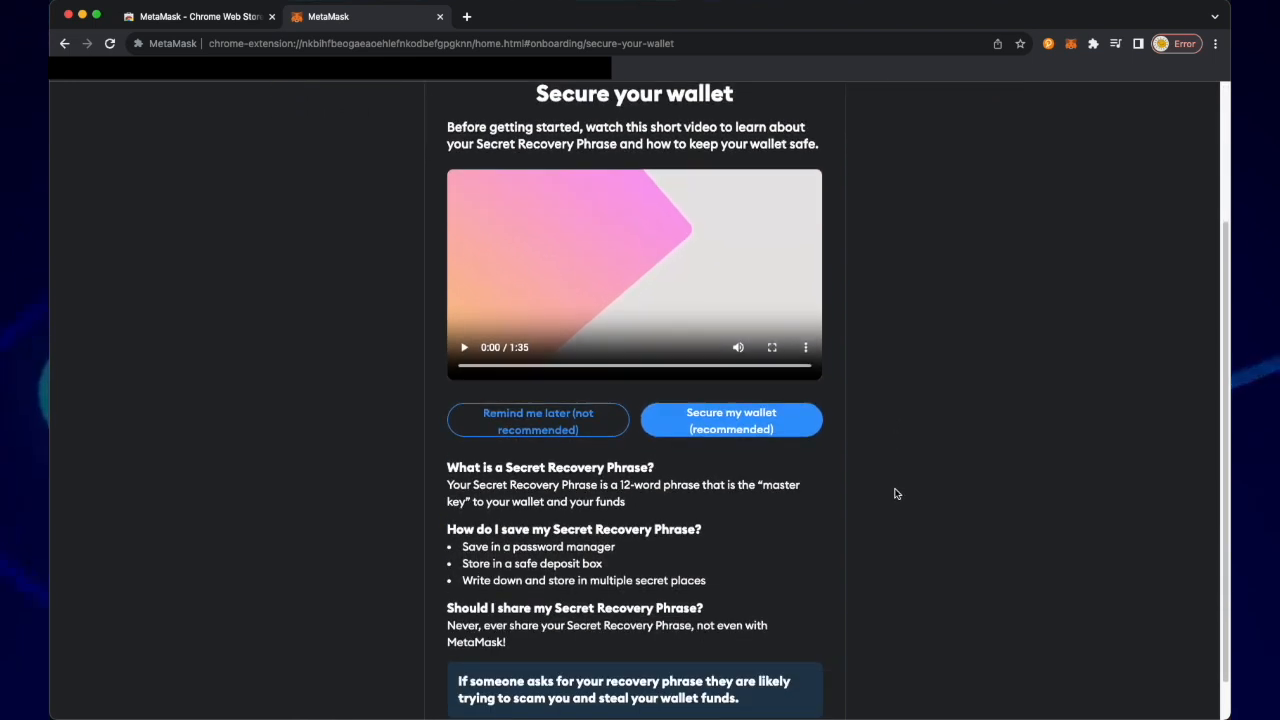
{"action": "scroll", "coordinate": [885, 494], "scroll_direction": "up", "scroll_amount": 1}
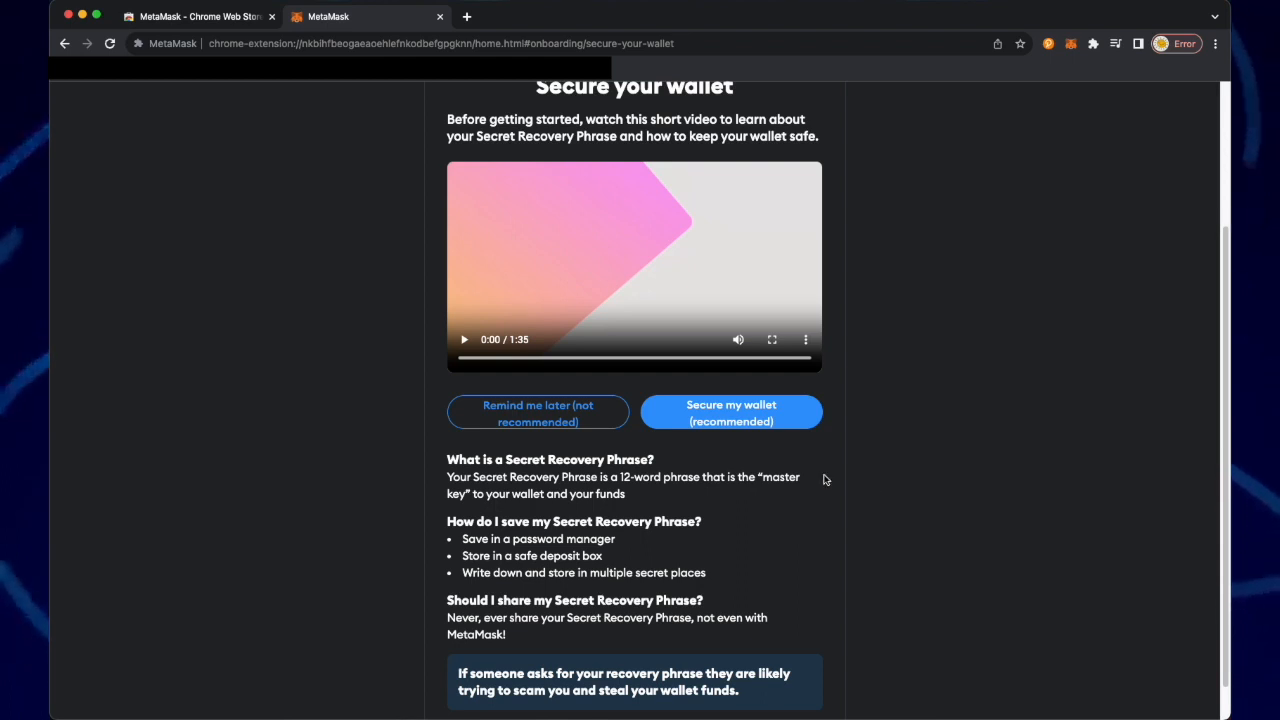
{"action": "left_click", "coordinate": [560, 422]}
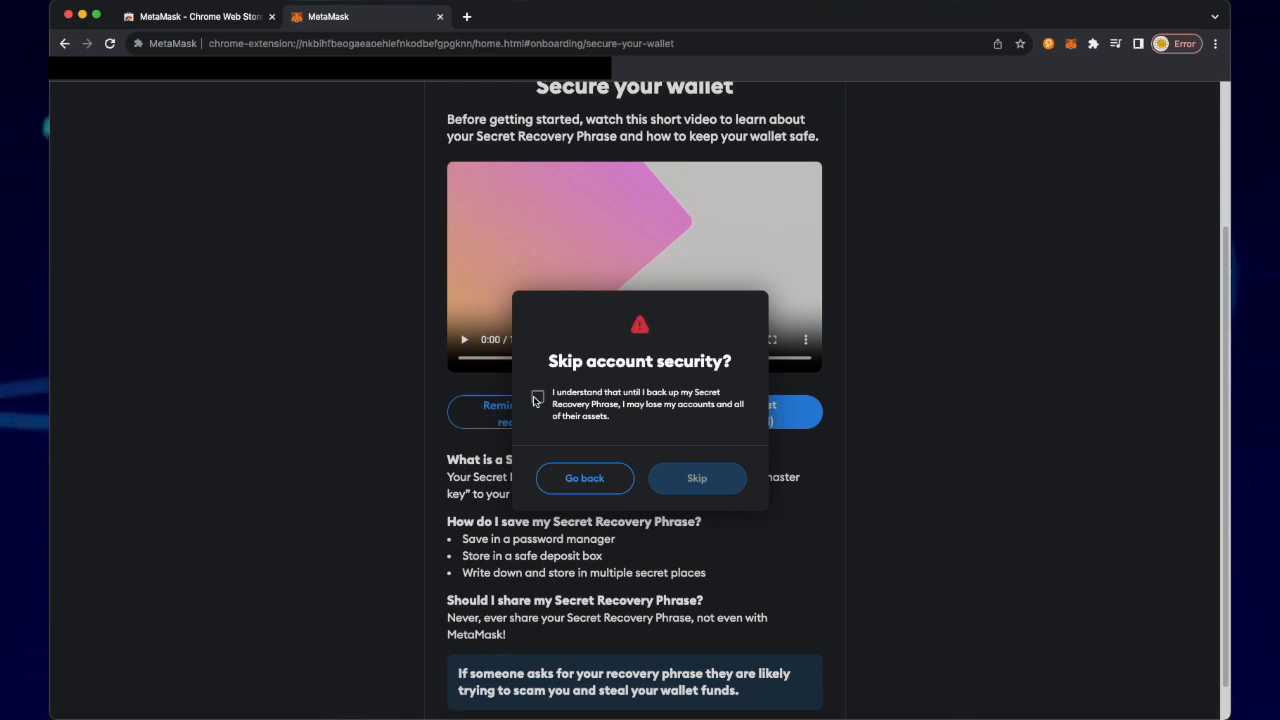
{"action": "left_click", "coordinate": [565, 472]}
{"action": "left_click", "coordinate": [679, 416]}
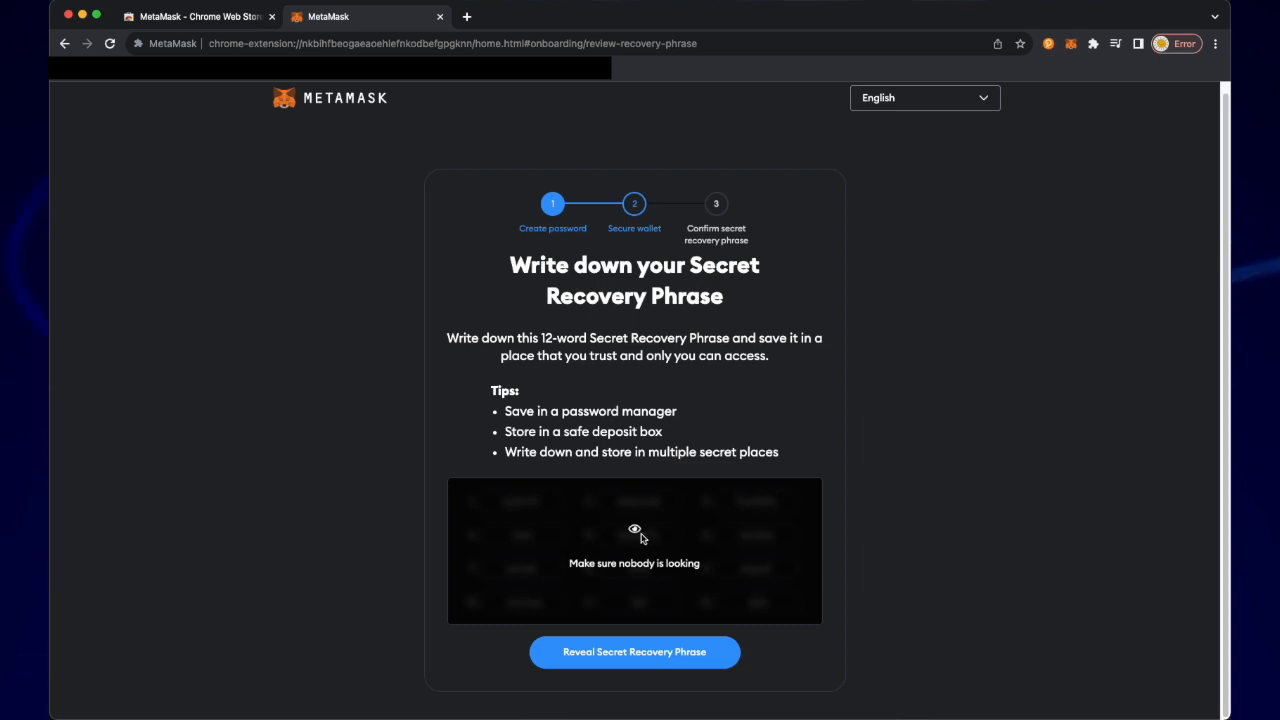
Step: Reveal the 12-word Secret Recovery Phrase and continue to its confirmation
{"action": "left_click", "coordinate": [660, 648]}
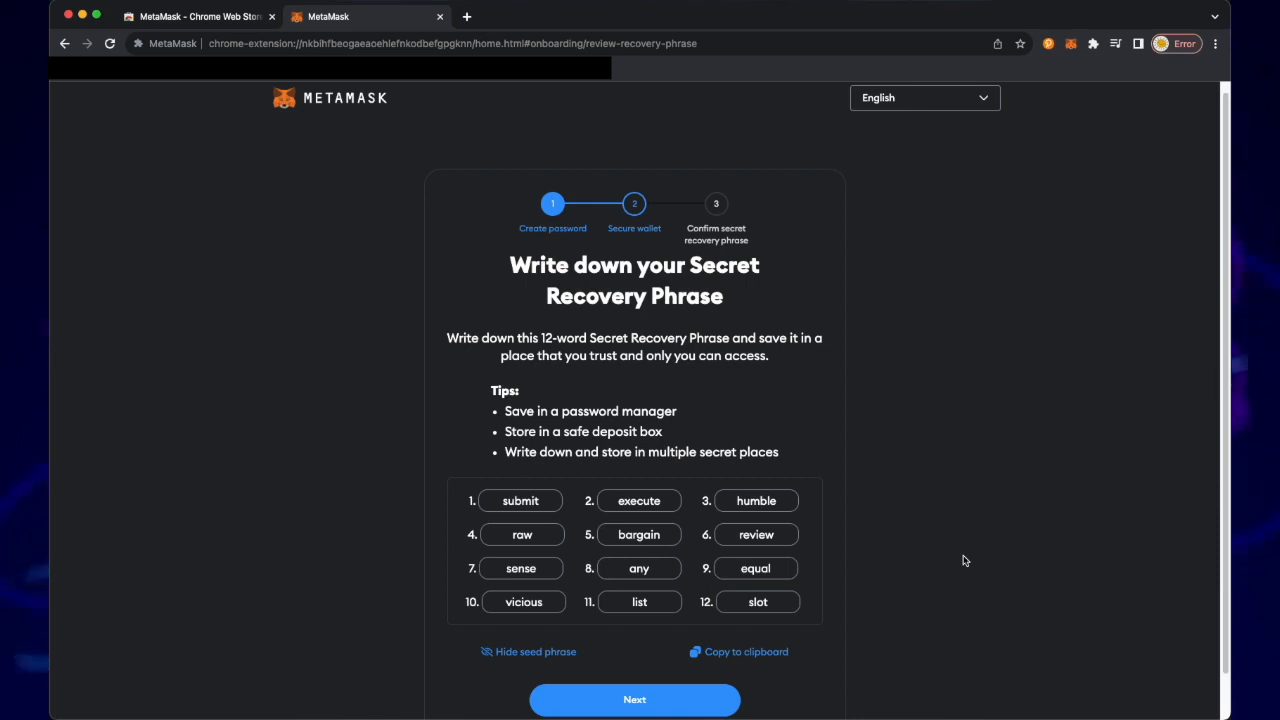
{"action": "scroll", "coordinate": [937, 540], "scroll_direction": "down", "scroll_amount": 1}
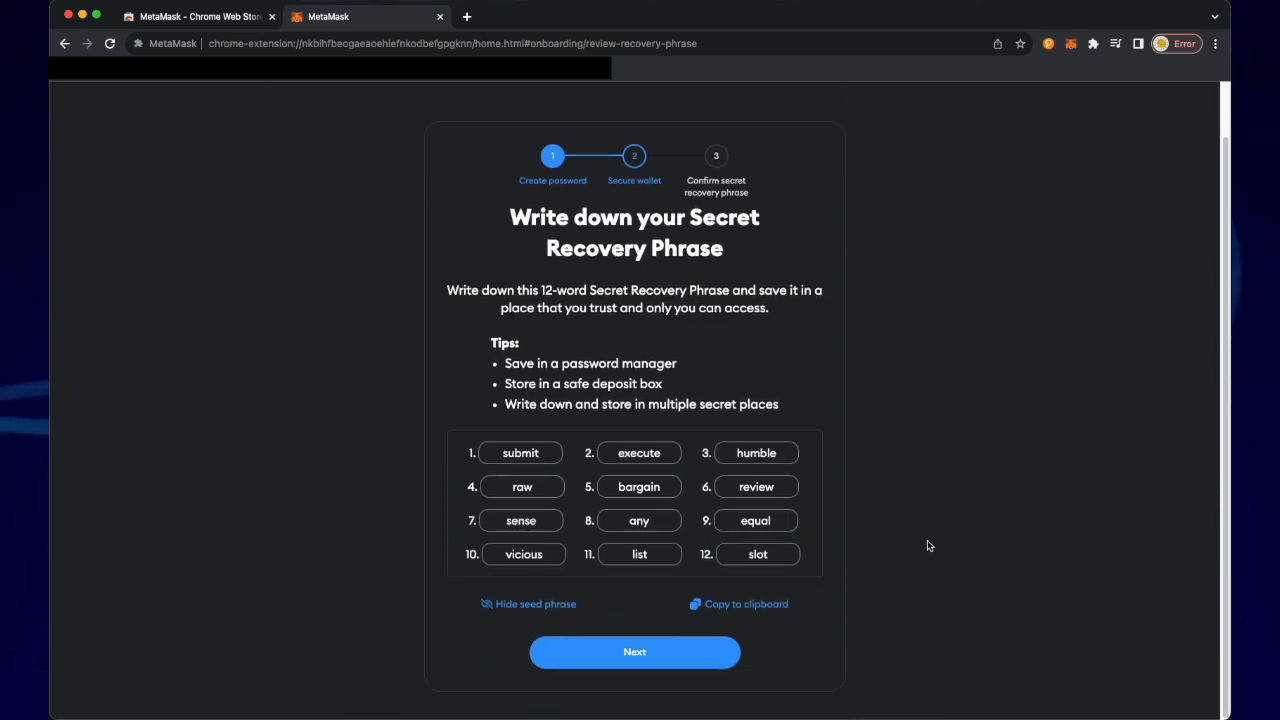
{"action": "left_click", "coordinate": [711, 655]}
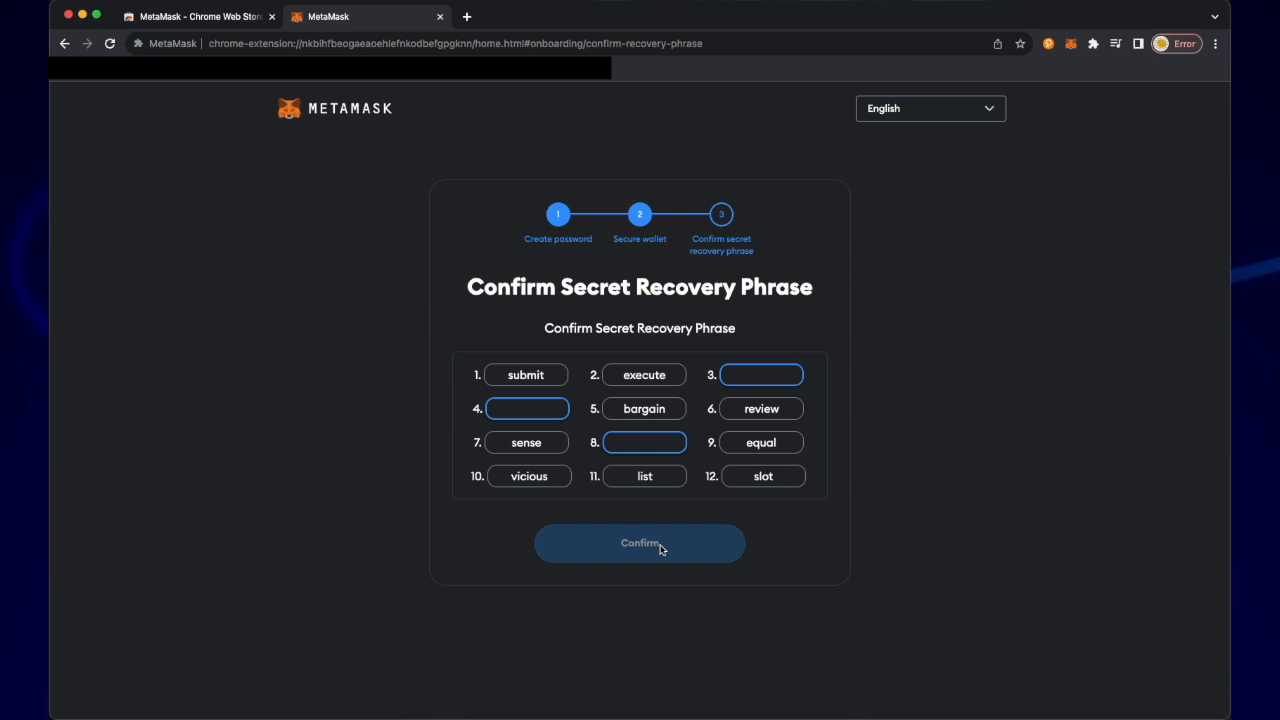
Step: Fill in missing words 3, 4 and 8 of the Secret Recovery Phrase and confirm it
{"action": "left_click", "coordinate": [740, 375]}
{"action": "type", "text": "humble"}
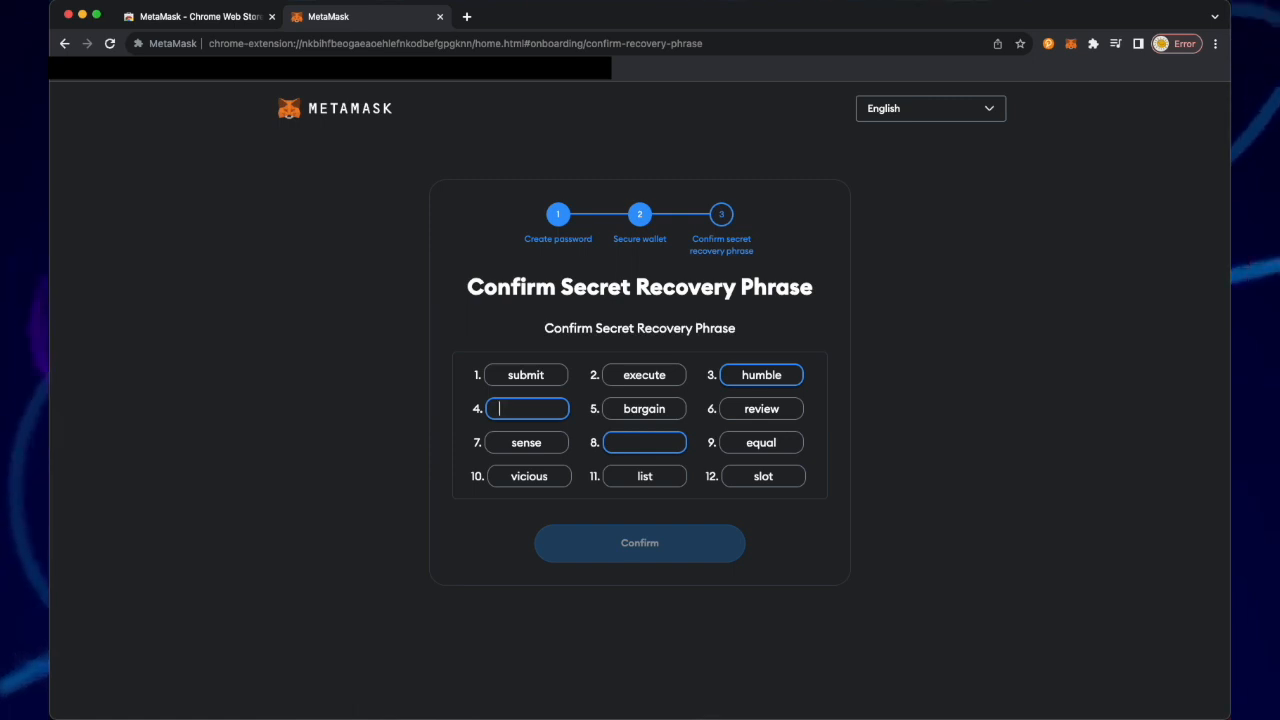
{"action": "type", "text": "raw"}
{"action": "key", "text": "Tab"}
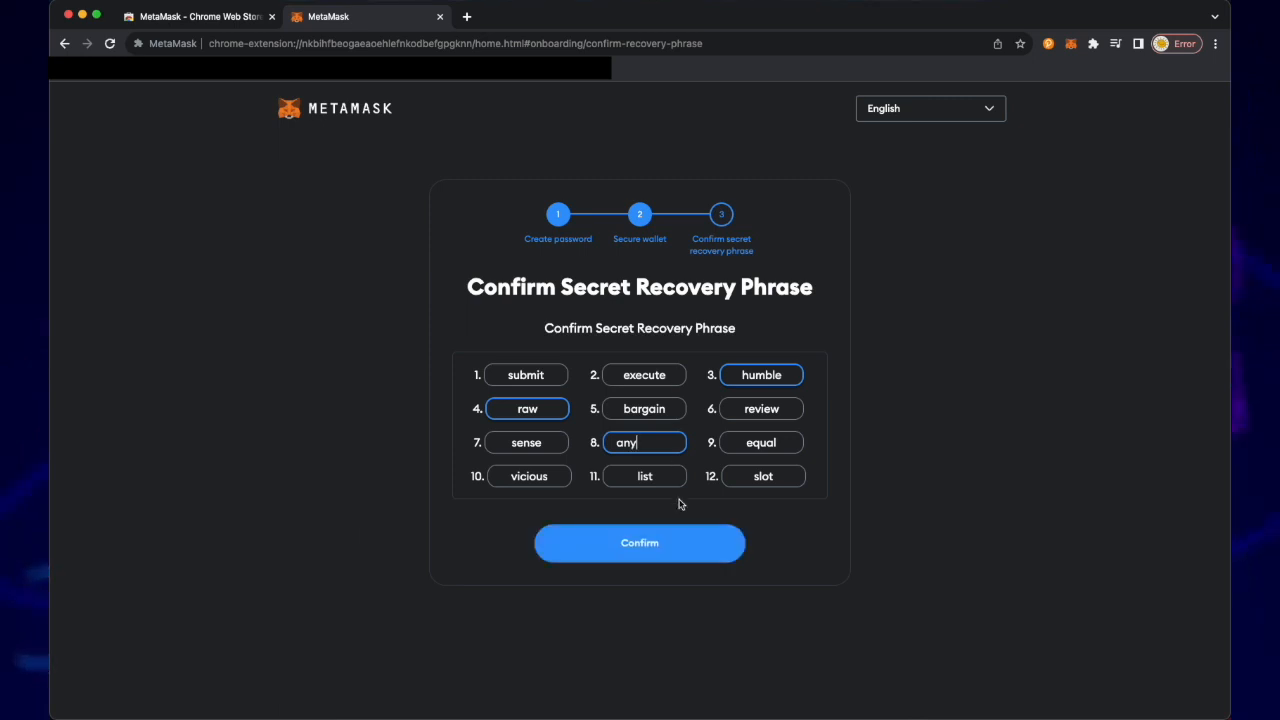
{"action": "left_click", "coordinate": [672, 542]}
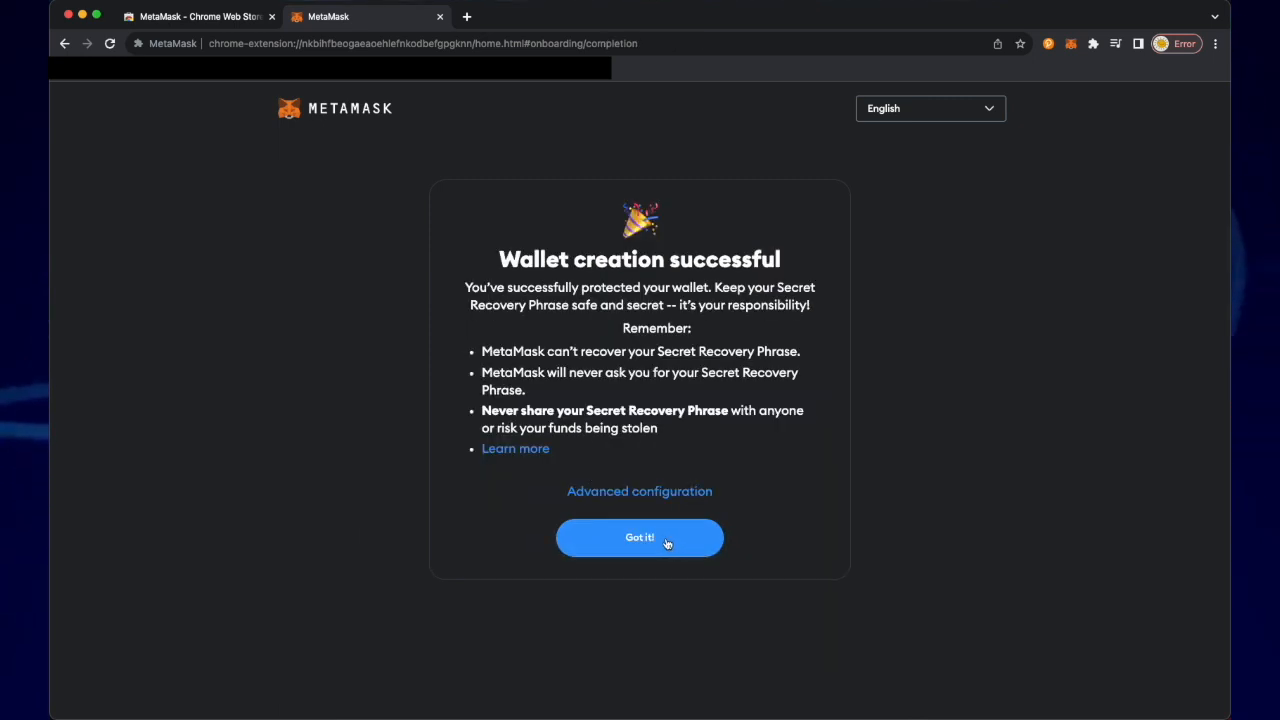
Step: Acknowledge the wallet creation notice and complete the MetaMask setup through the extension pinning tips
{"action": "left_click", "coordinate": [664, 545]}
{"action": "left_click", "coordinate": [659, 568]}
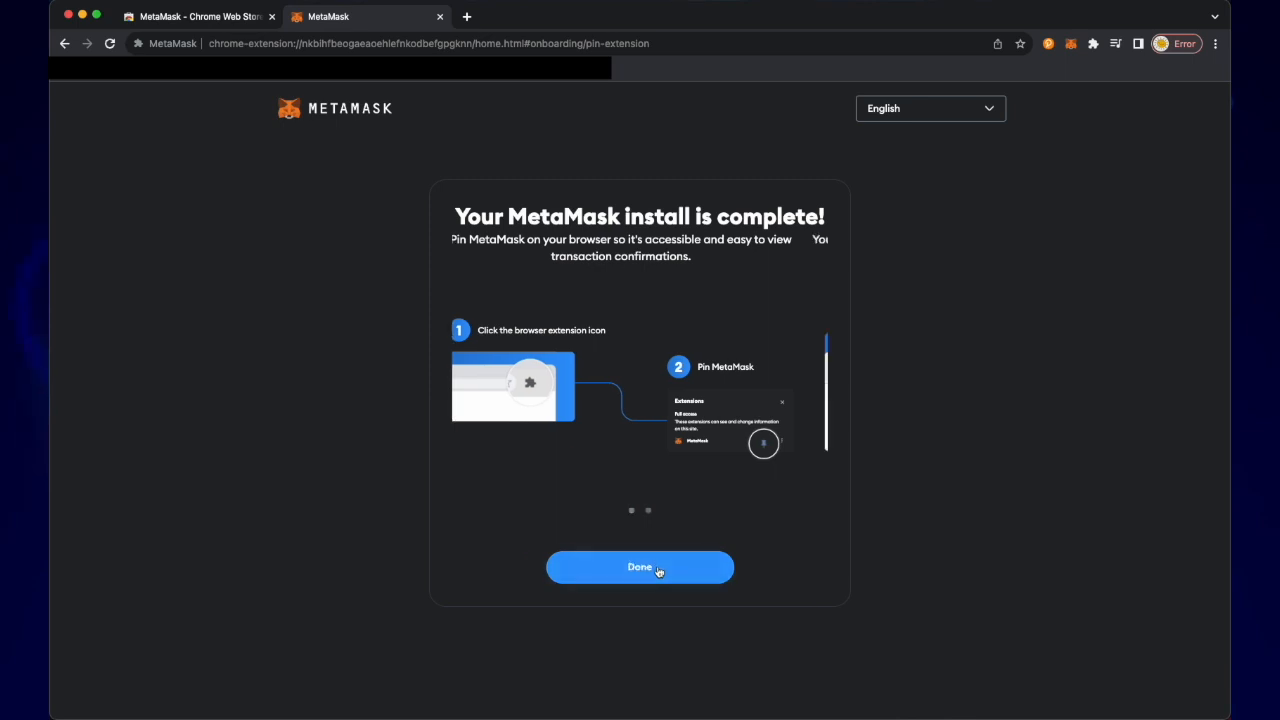
{"action": "left_click", "coordinate": [652, 570]}
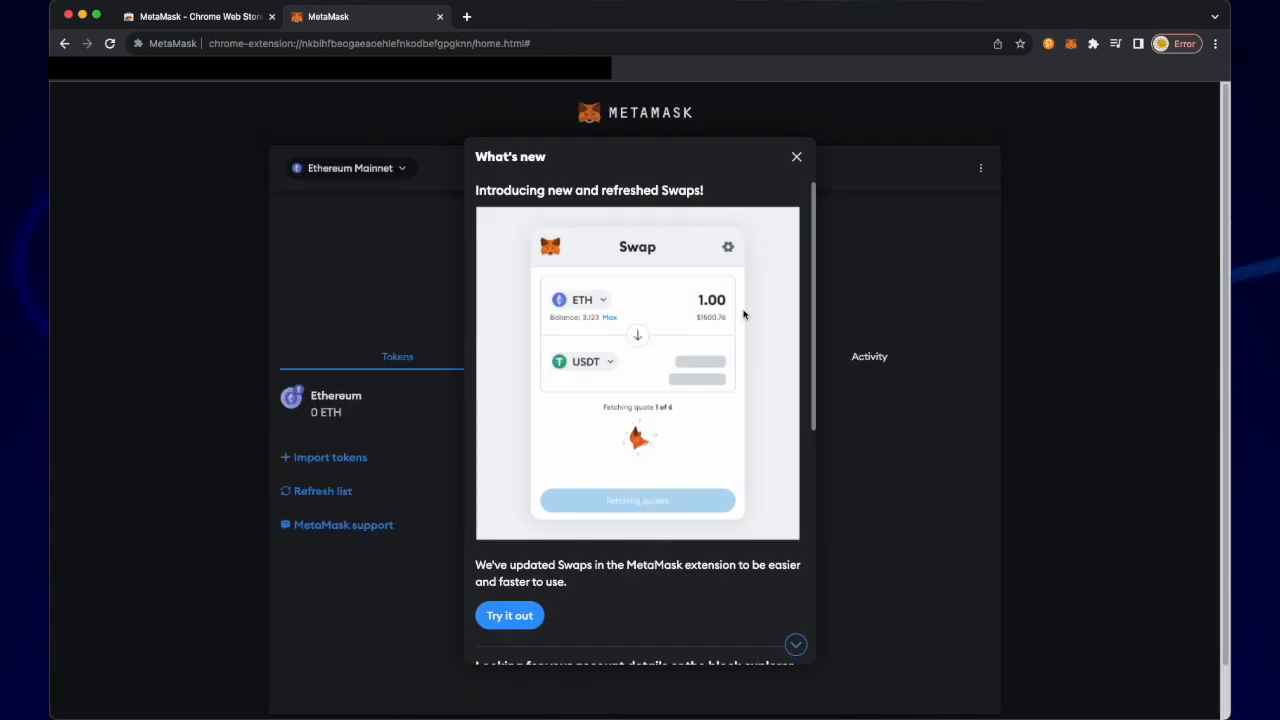
Step: Dismiss the What's new announcement and view the wallet's account selection list
{"action": "left_click", "coordinate": [796, 157]}
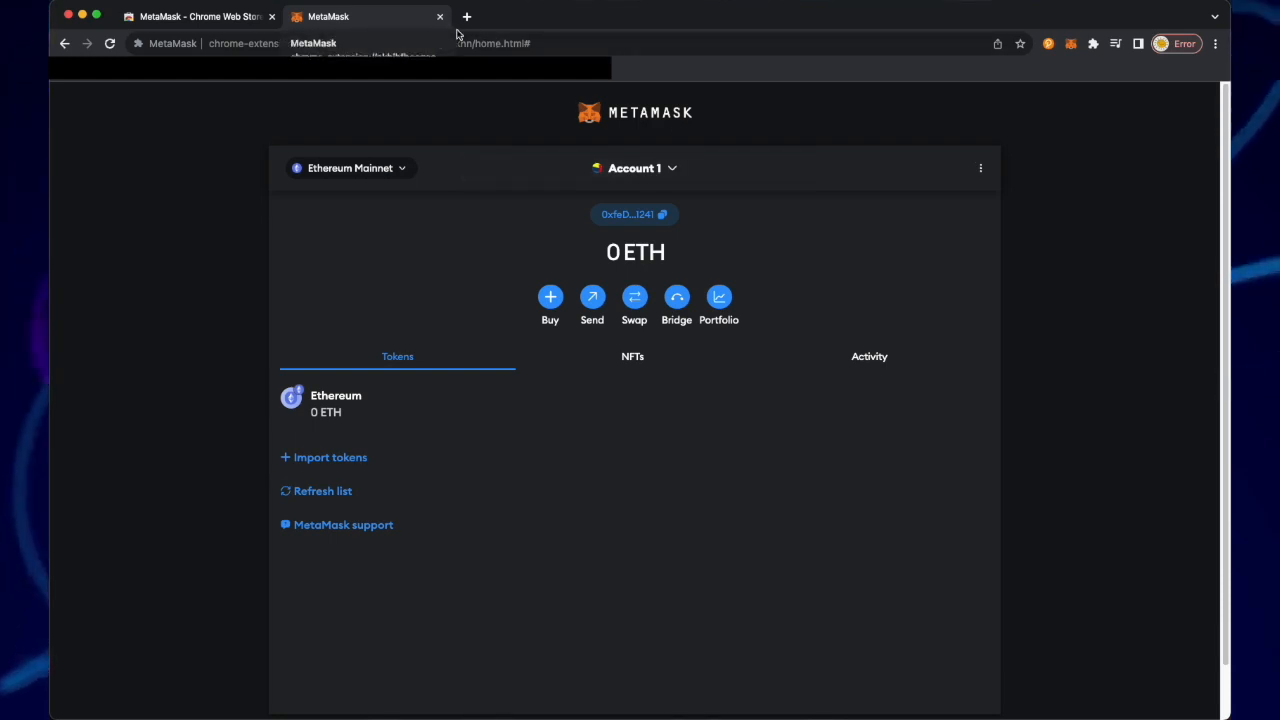
{"action": "left_click", "coordinate": [631, 168]}
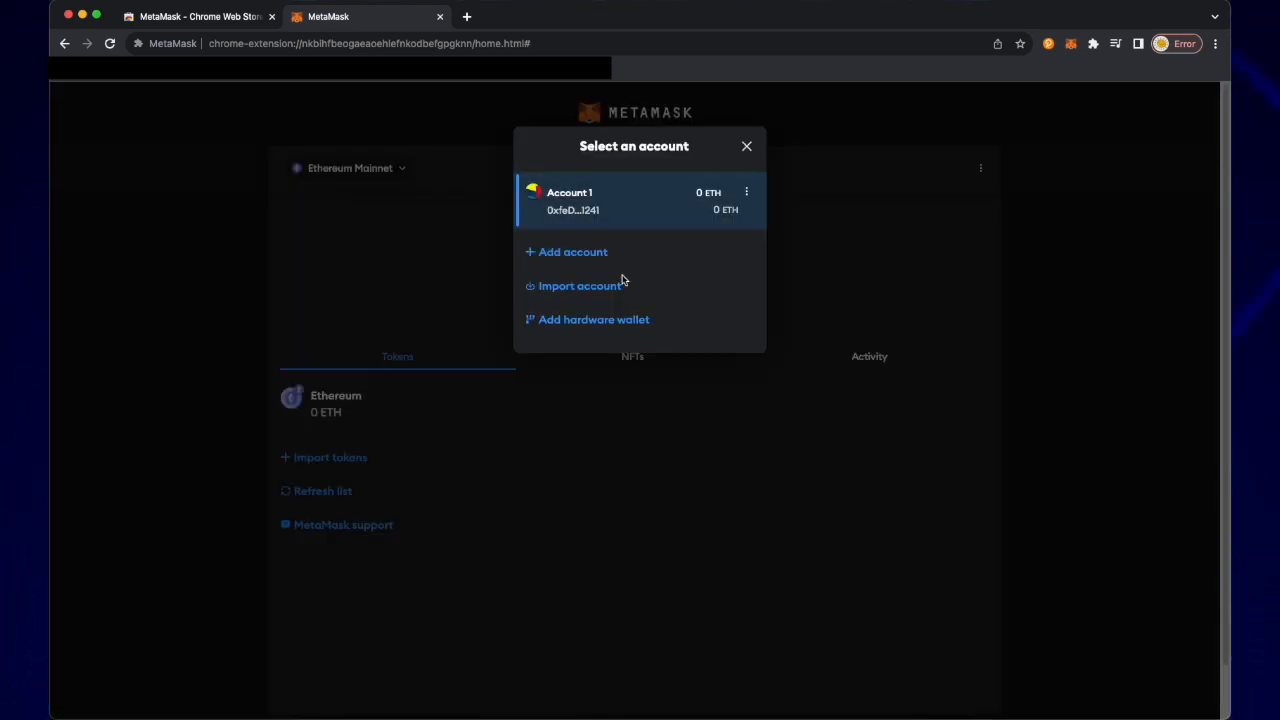
{"action": "left_click", "coordinate": [747, 147]}
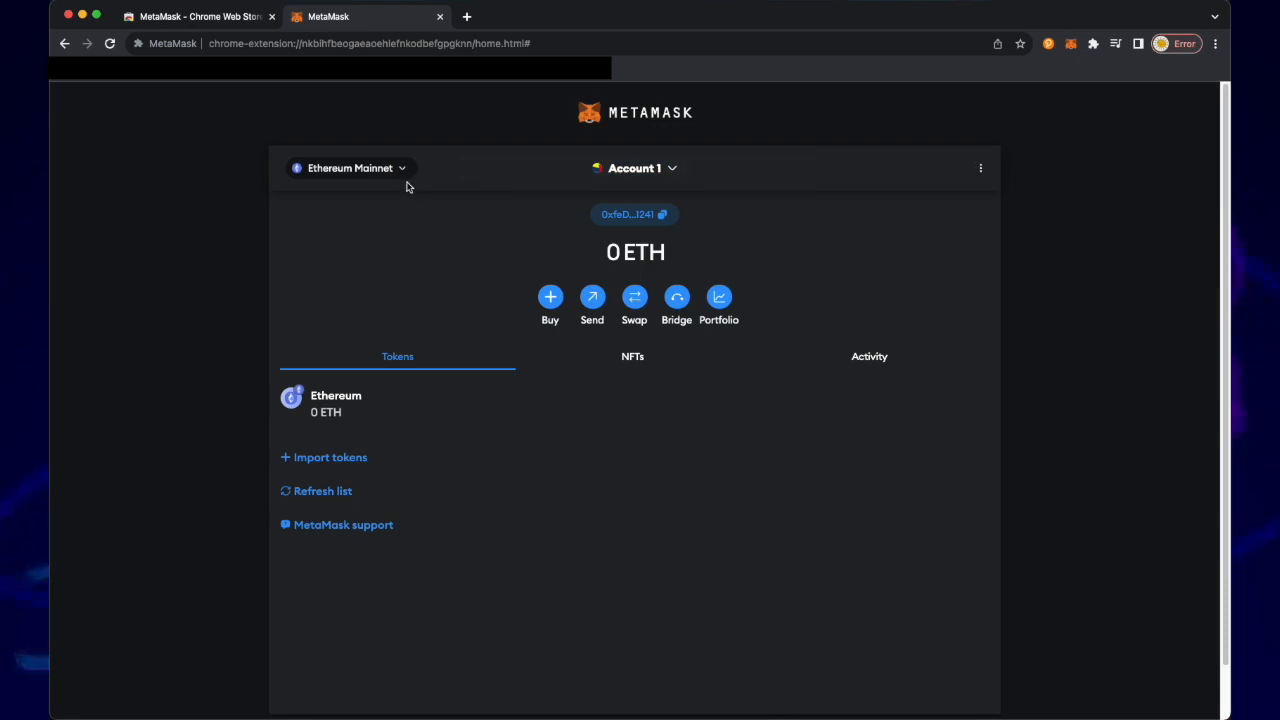
Step: Add BNB Chain from the popular custom networks and approve its network details
{"action": "left_click", "coordinate": [404, 170]}
{"action": "left_click", "coordinate": [595, 322]}
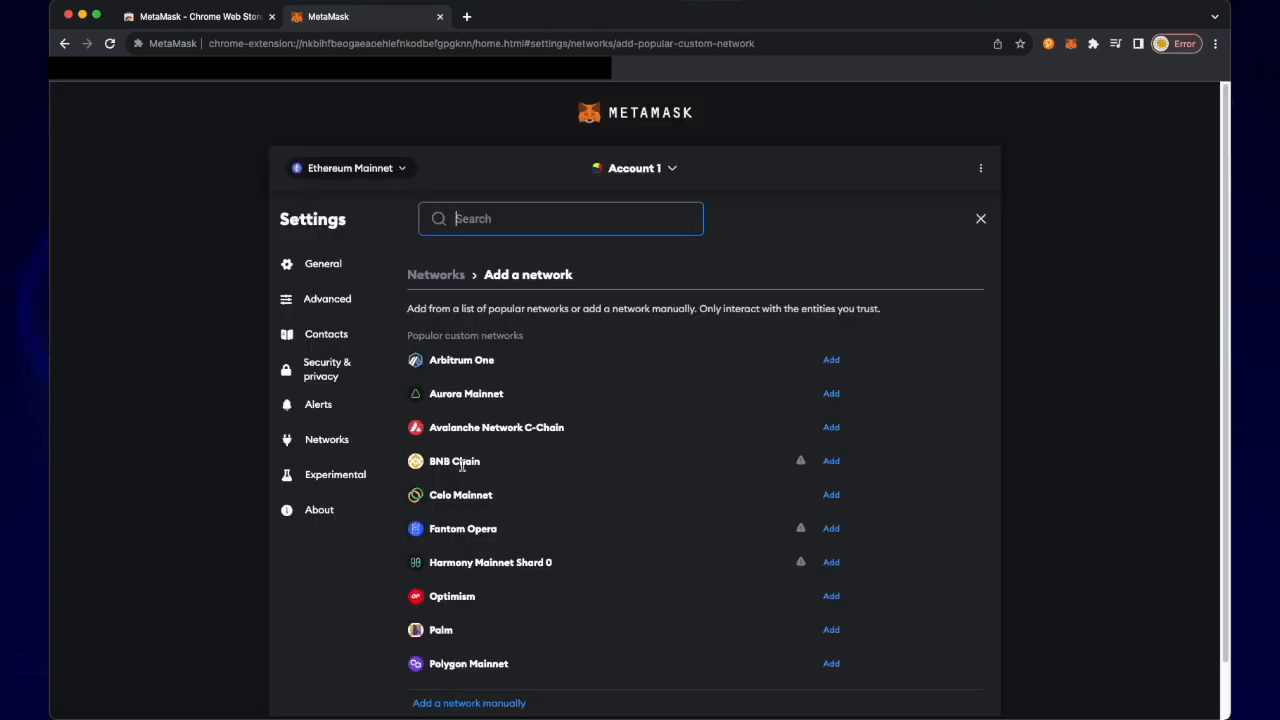
{"action": "left_click", "coordinate": [834, 462]}
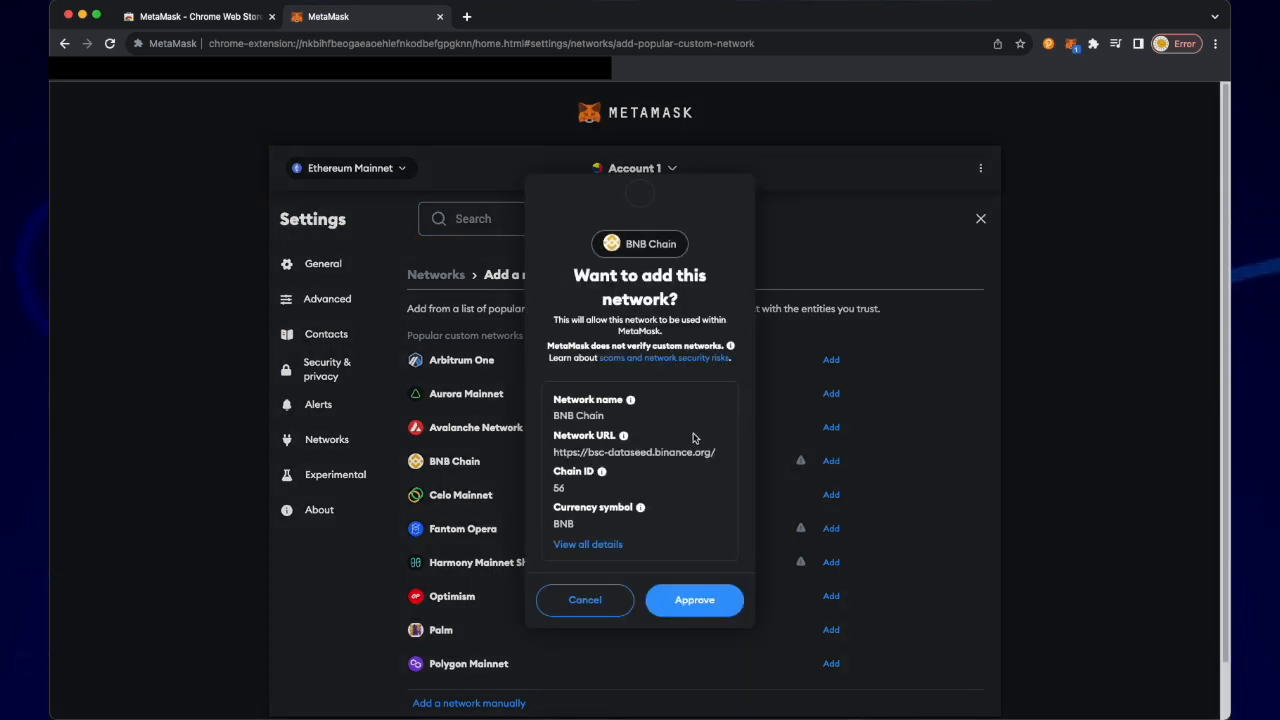
{"action": "left_click", "coordinate": [698, 600]}
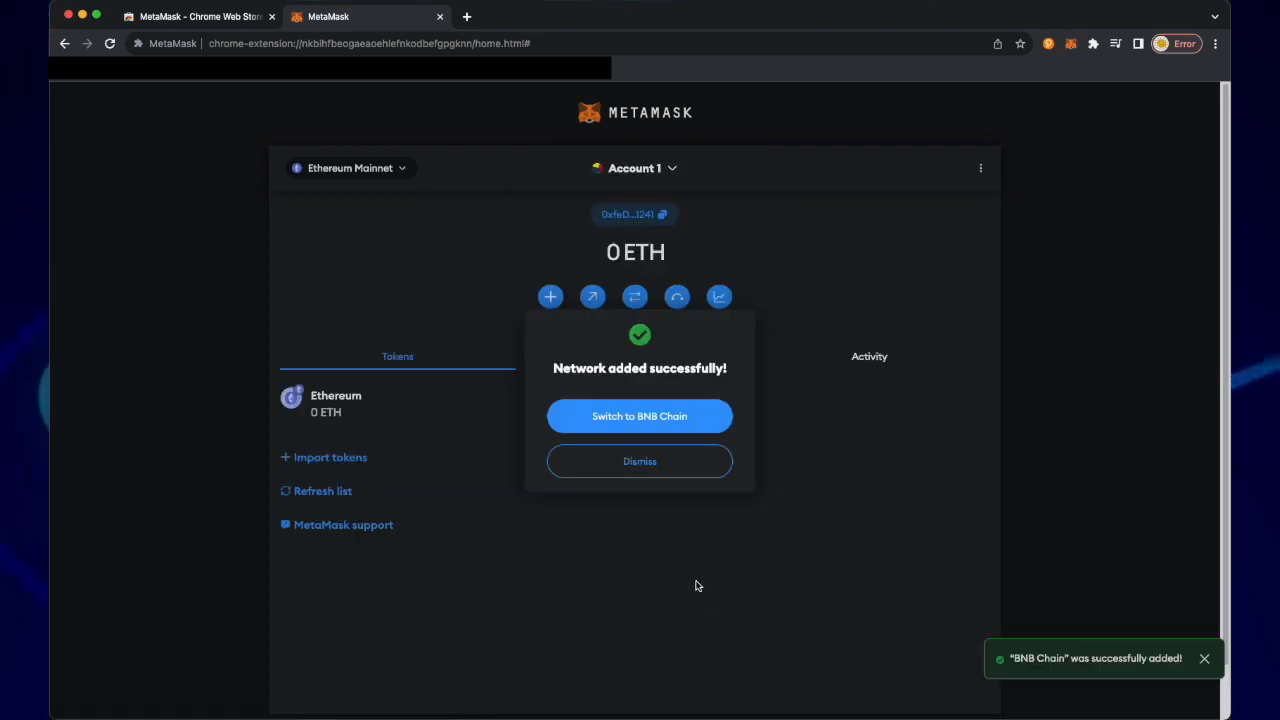
Step: Switch the wallet to BNB Chain, acknowledge the network notice, and open the custom token import form
{"action": "left_click", "coordinate": [651, 418]}
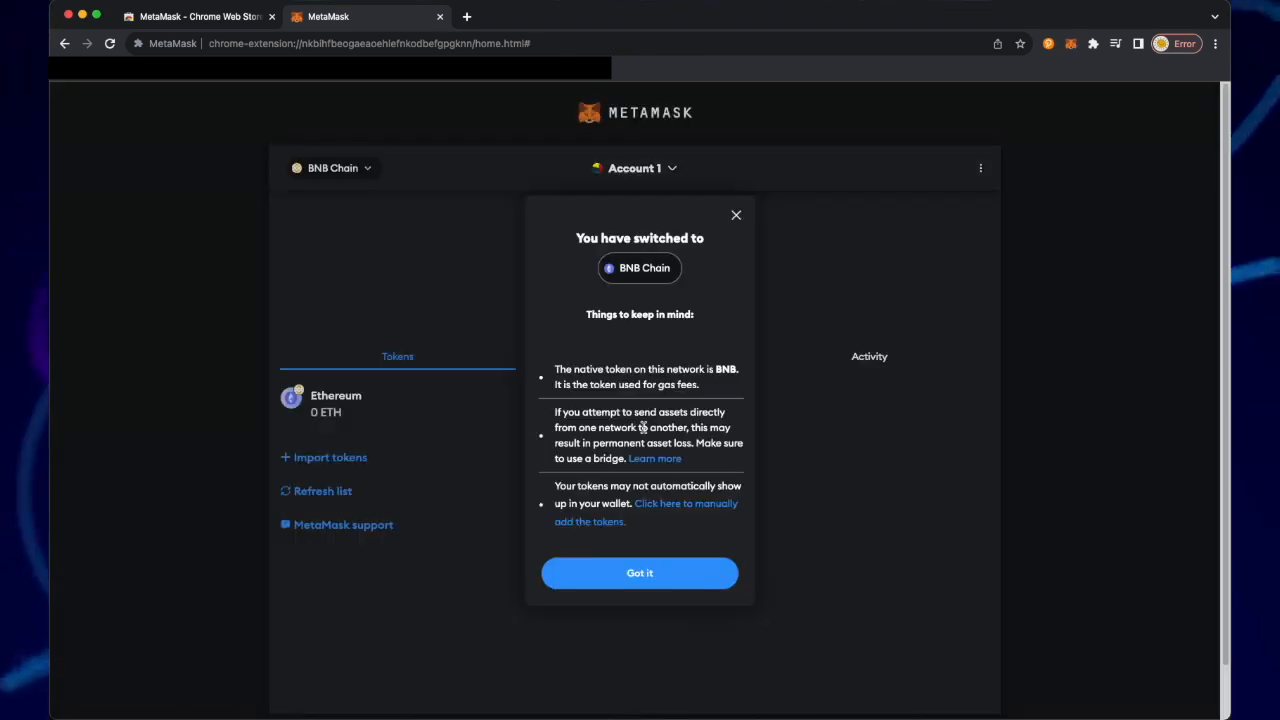
{"action": "left_click", "coordinate": [640, 574]}
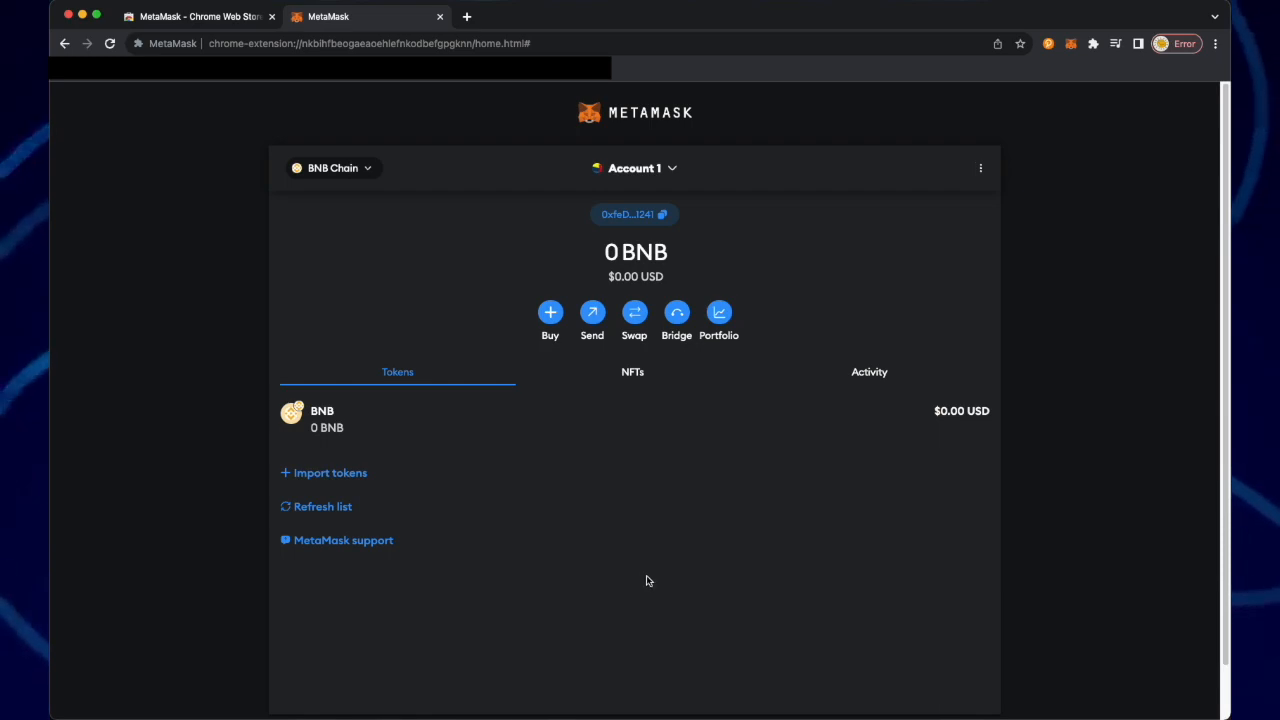
{"action": "left_click", "coordinate": [331, 474]}
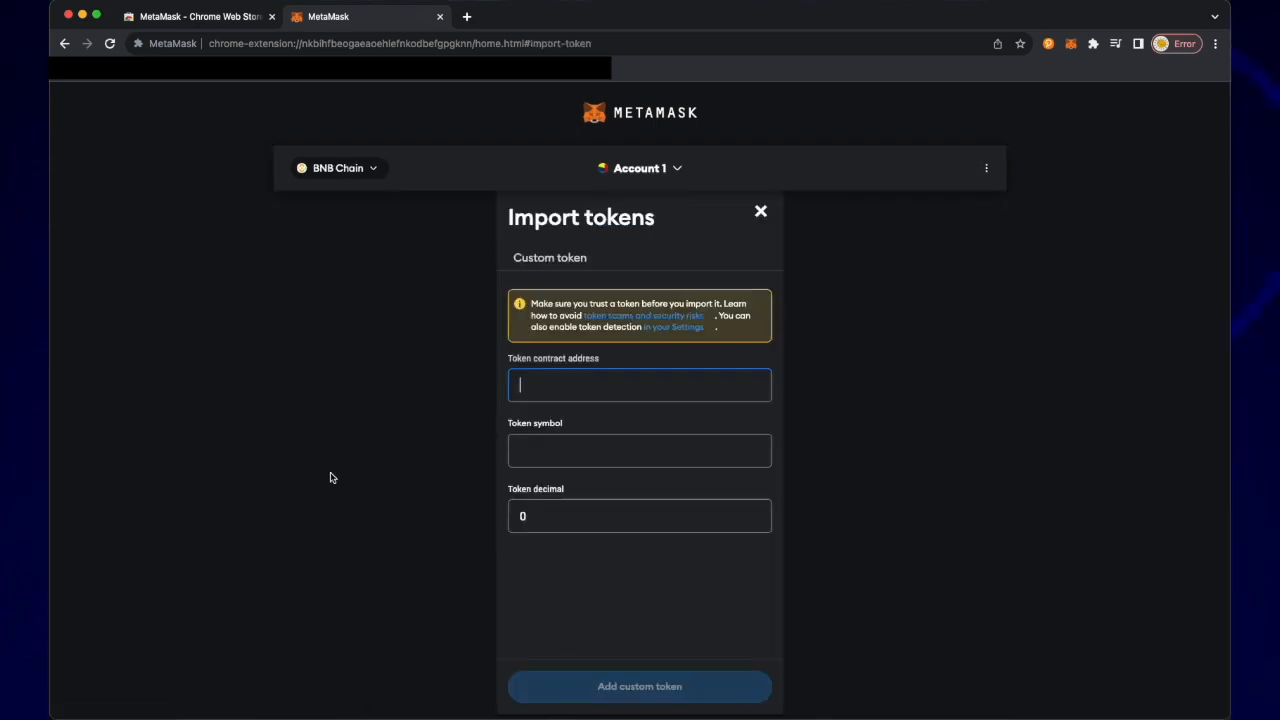
Step: Search the web for coinmarketcap in a new browser tab and open the CoinMarketCap website
{"action": "left_click", "coordinate": [466, 16]}
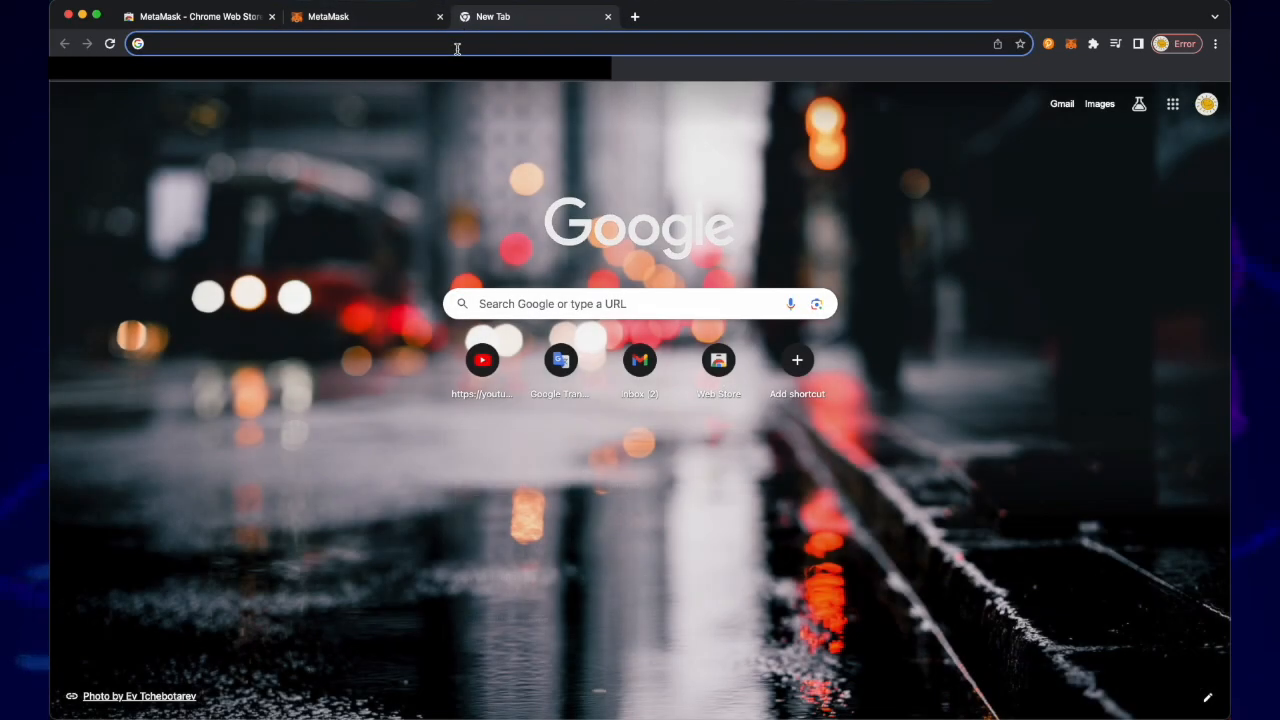
{"action": "type", "text": "colnma"}
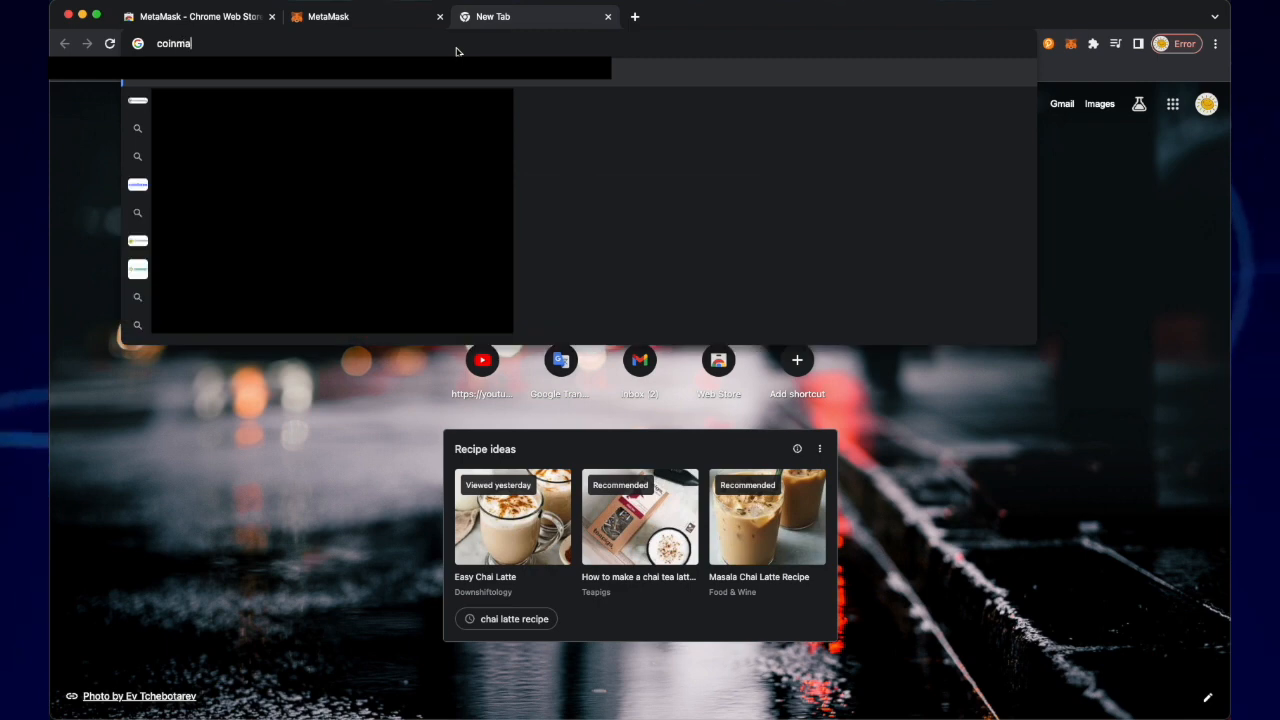
{"action": "type", "text": "rket mcap"}
{"action": "key", "text": "Return"}
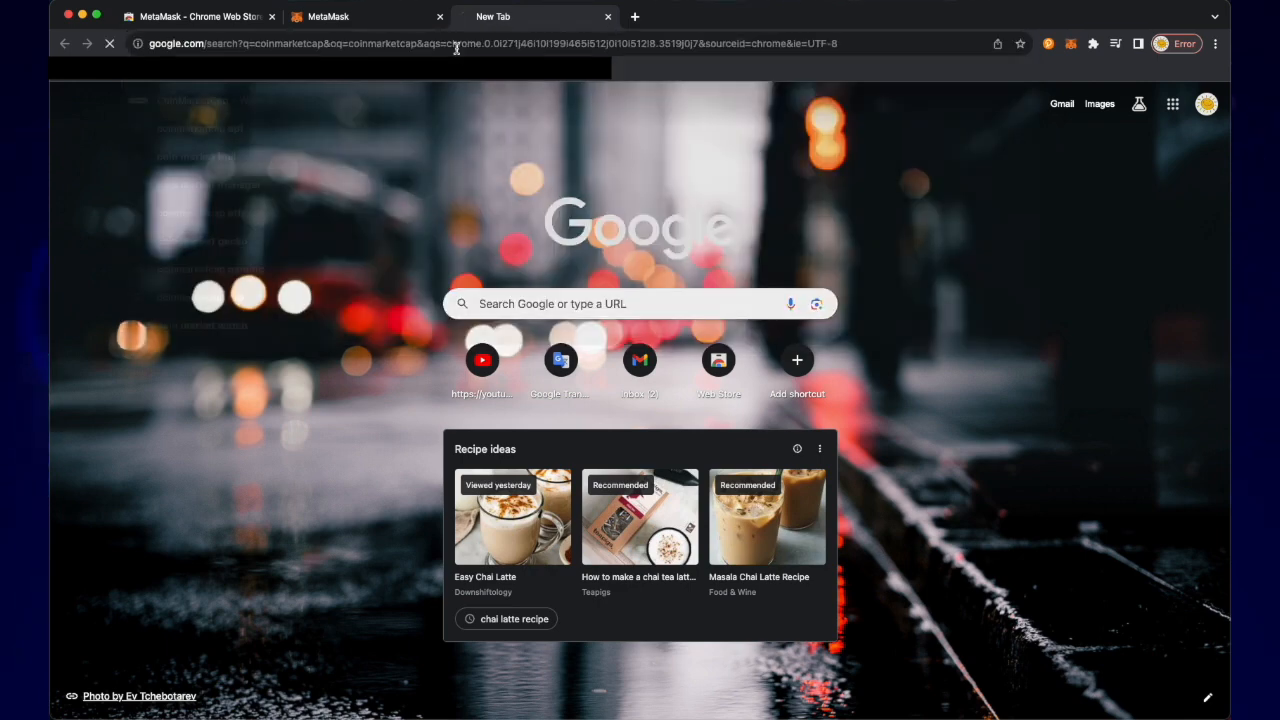
{"action": "left_click", "coordinate": [381, 260]}
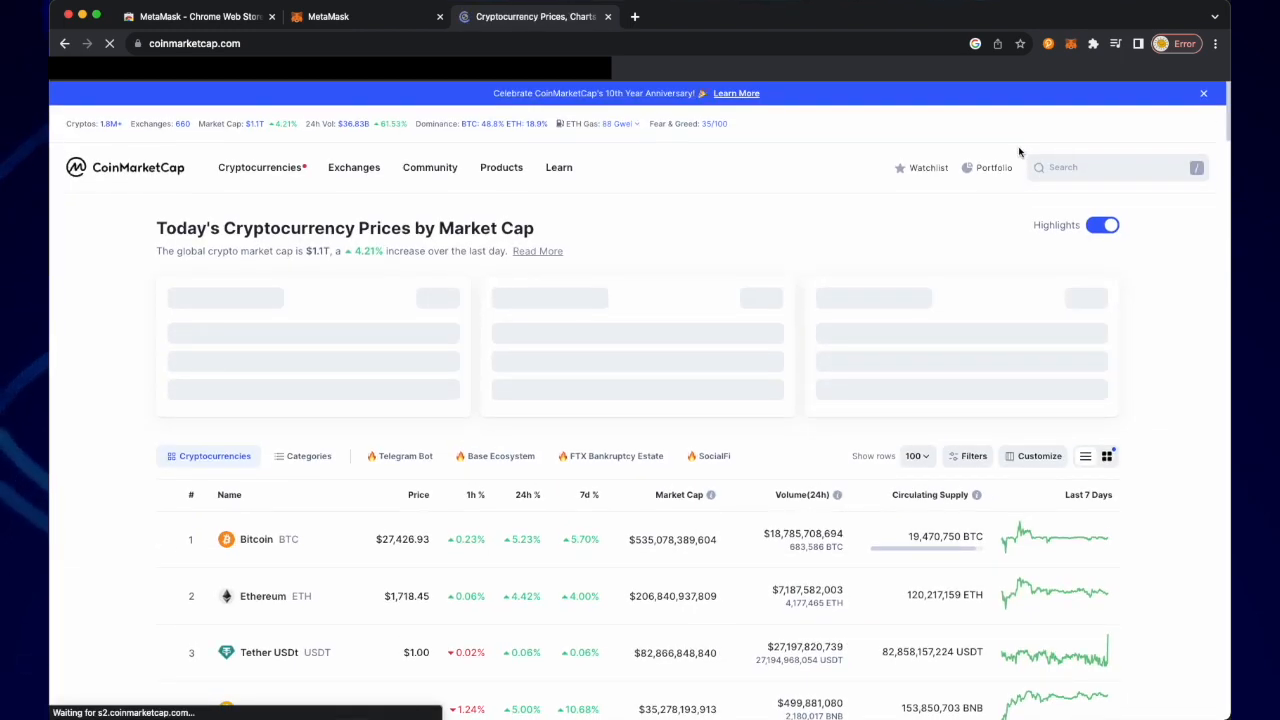
Step: Search CoinMarketCap for dpr and open the Deeper Network (DPR) coin page
{"action": "left_click", "coordinate": [1042, 170]}
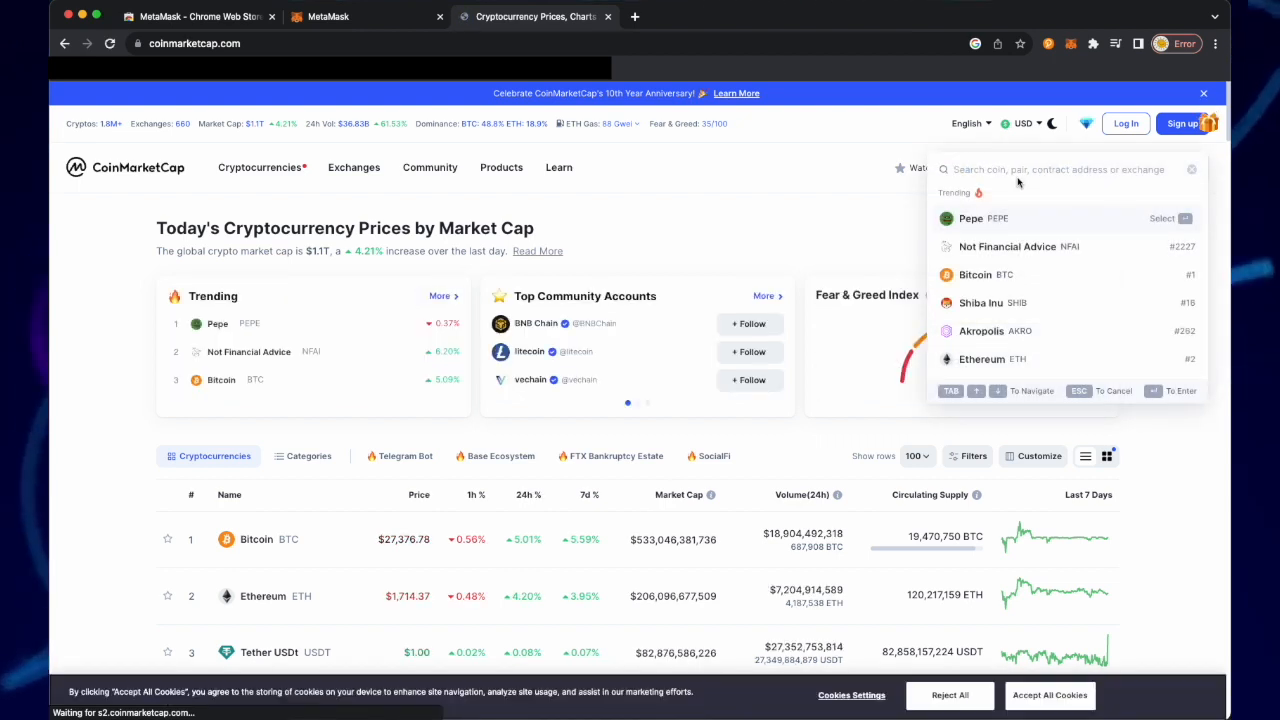
{"action": "type", "text": "dpr"}
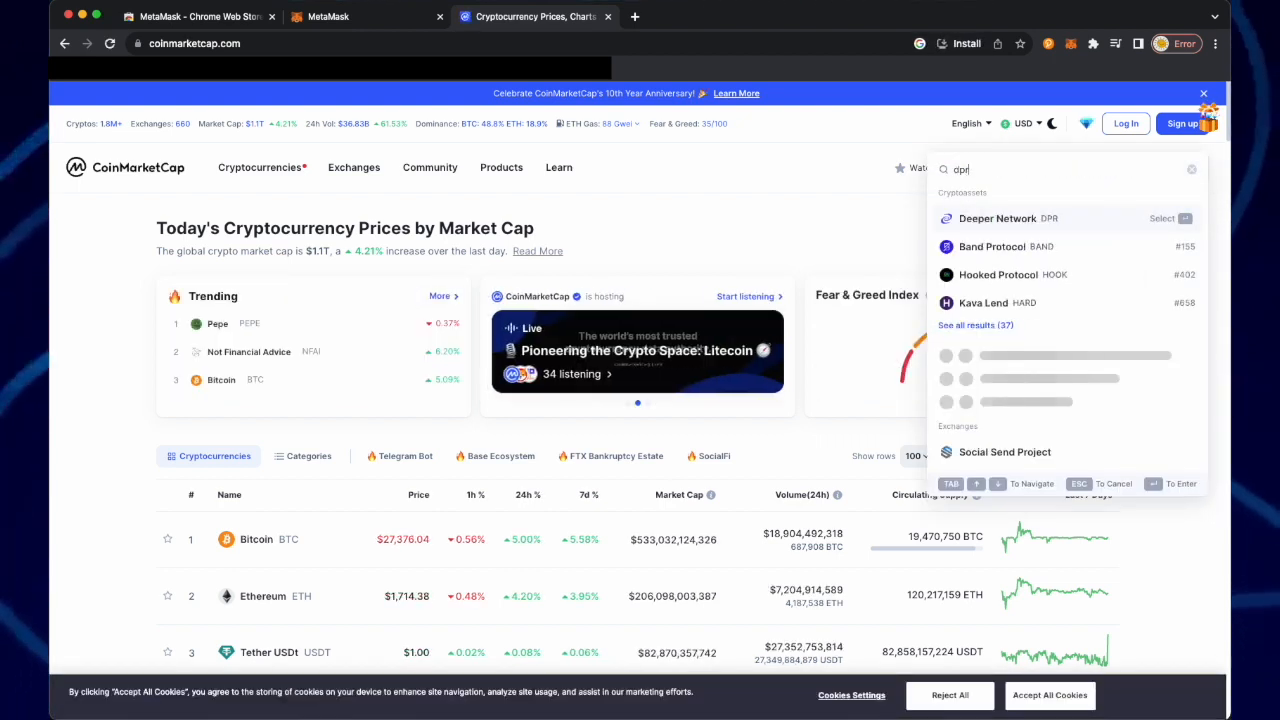
{"action": "left_click", "coordinate": [1000, 217]}
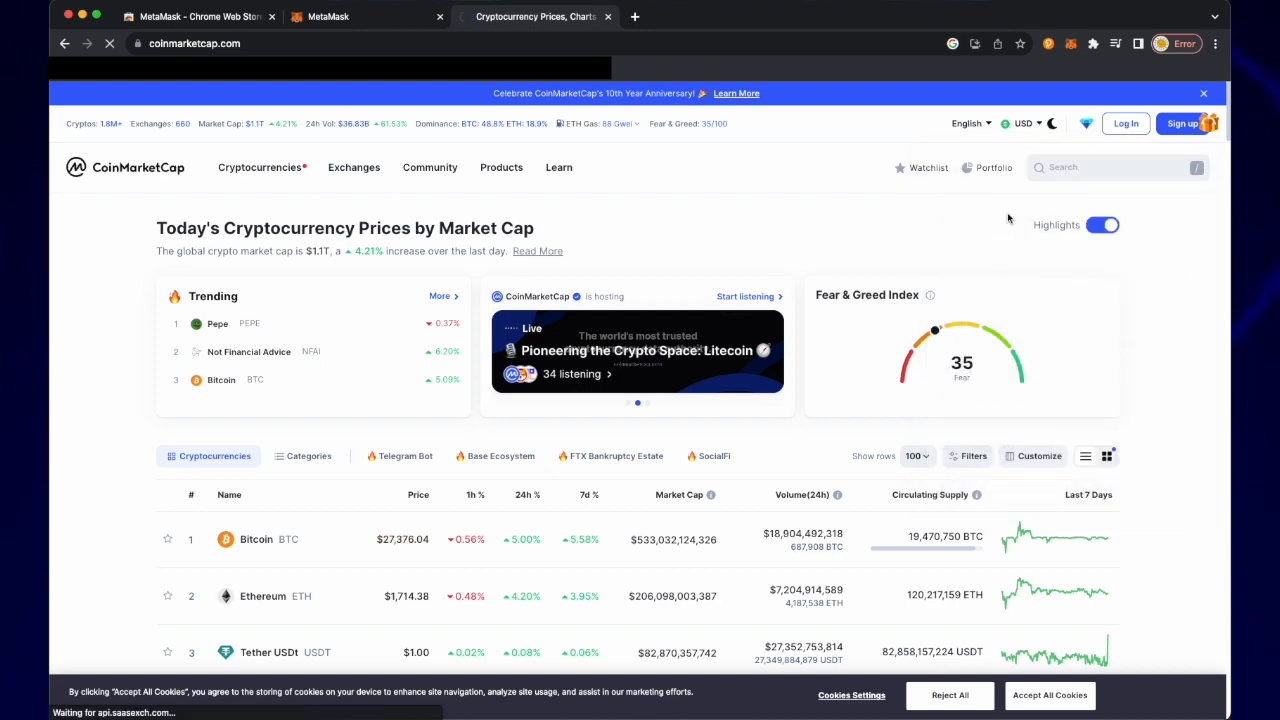
Step: Copy Deeper Network's BNB Smart Chain (BEP20) contract address from its additional contracts
{"action": "scroll", "coordinate": [229, 401], "scroll_direction": "down", "scroll_amount": 5}
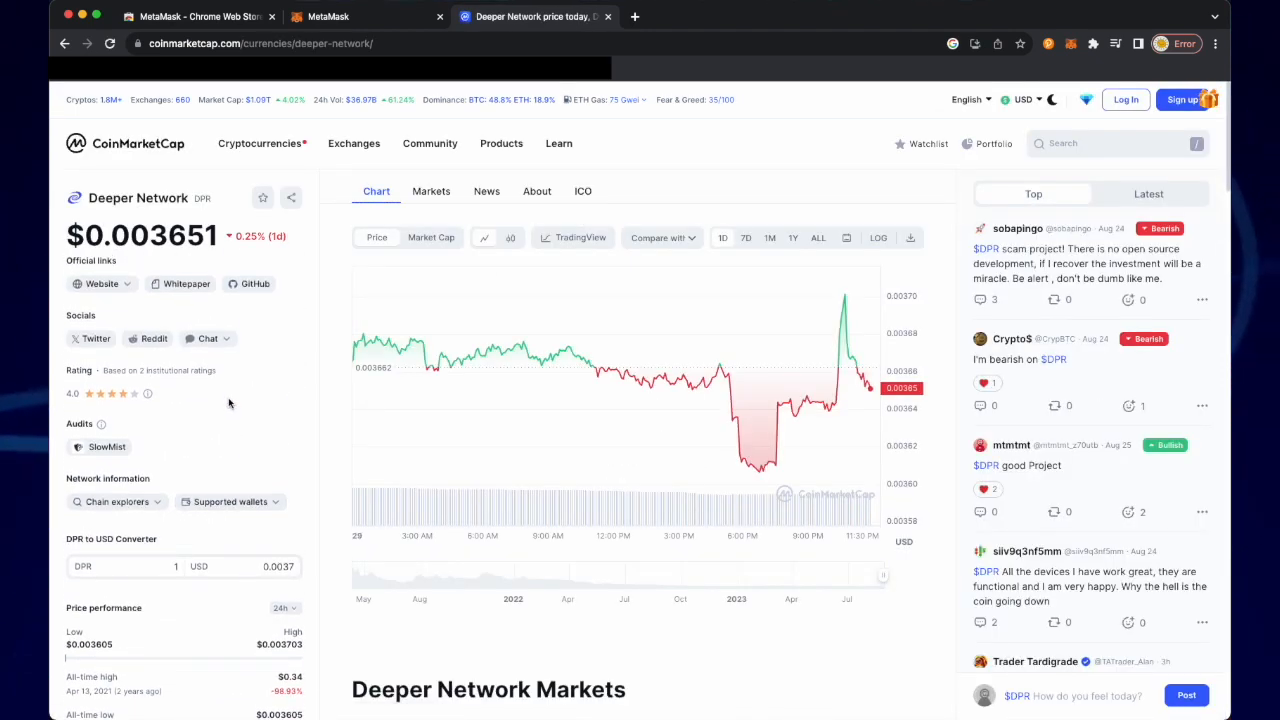
{"action": "mouse_move", "coordinate": [228, 398]}
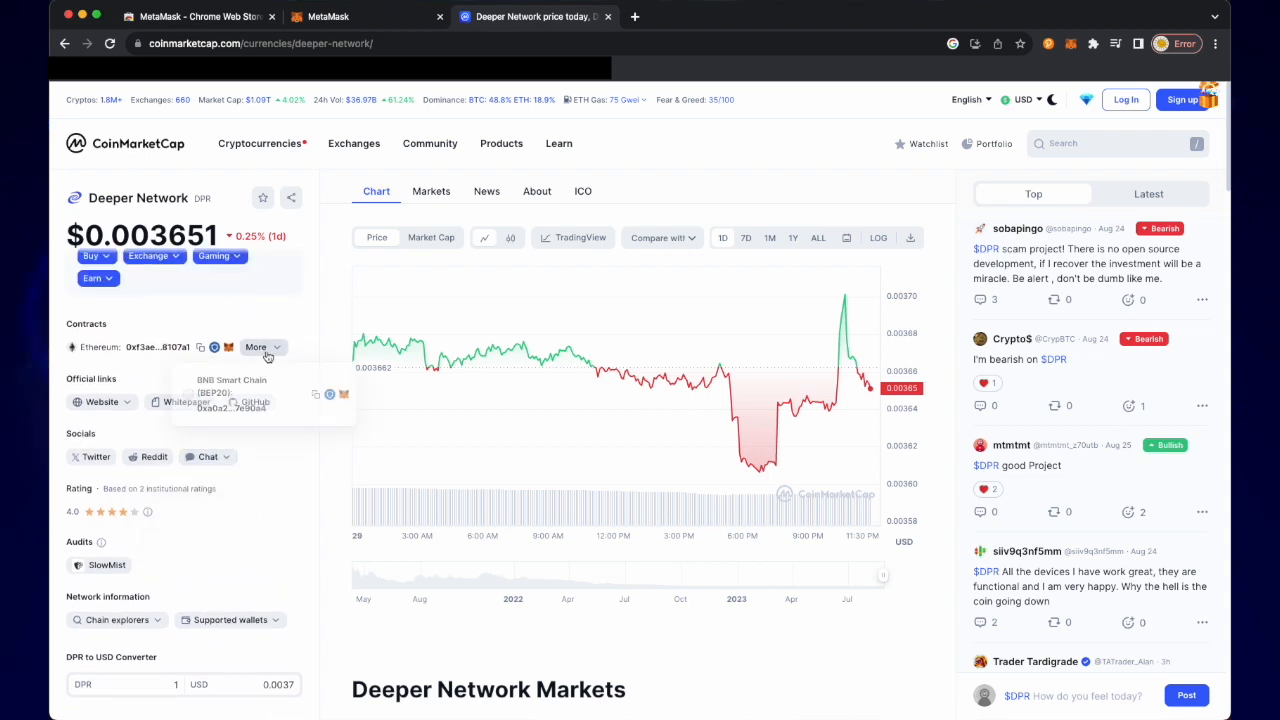
{"action": "mouse_move", "coordinate": [281, 355]}
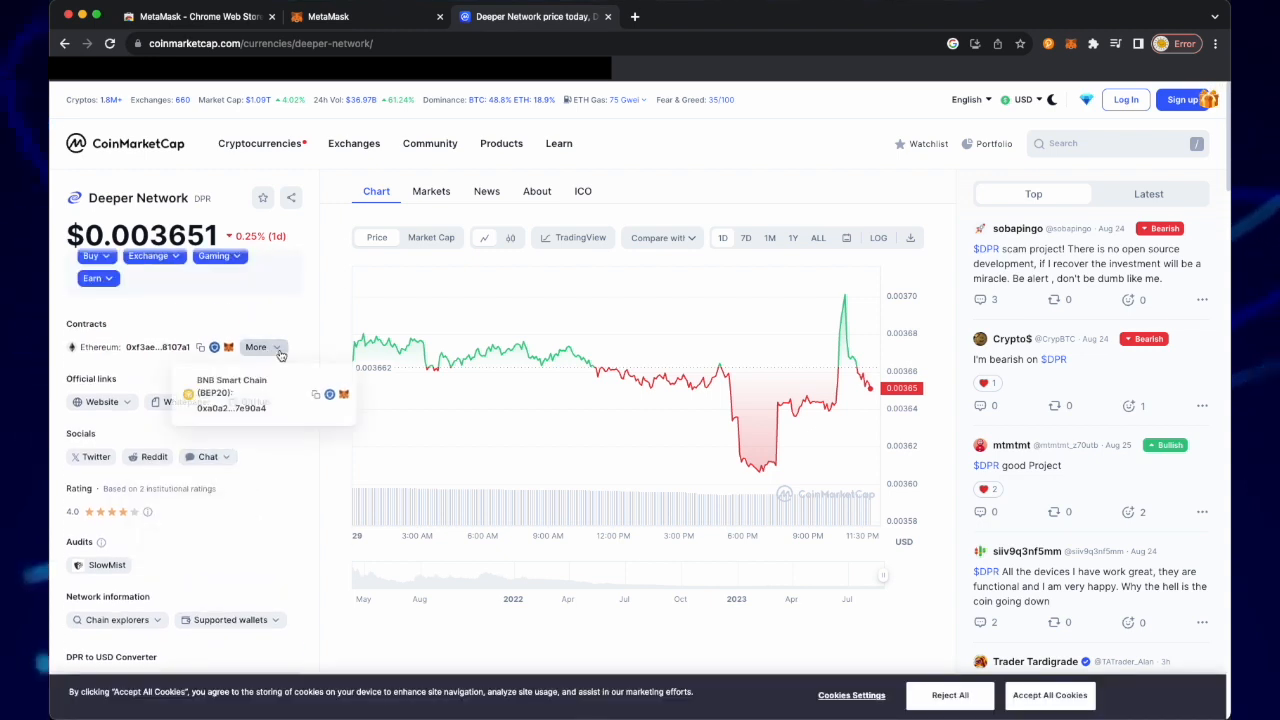
{"action": "left_click", "coordinate": [316, 397]}
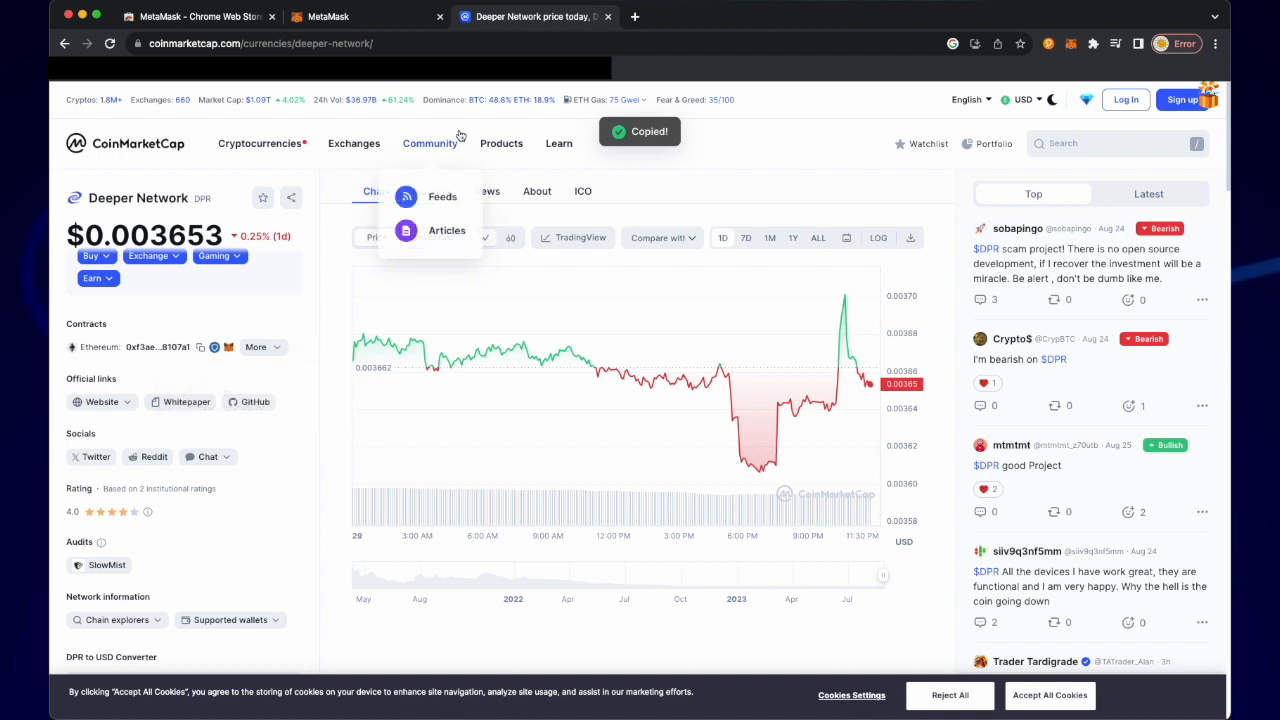
Step: Import the DPR token into the MetaMask wallet using the copied contract address, and return to the account's token overview
{"action": "left_click", "coordinate": [372, 20]}
{"action": "right_click", "coordinate": [566, 386]}
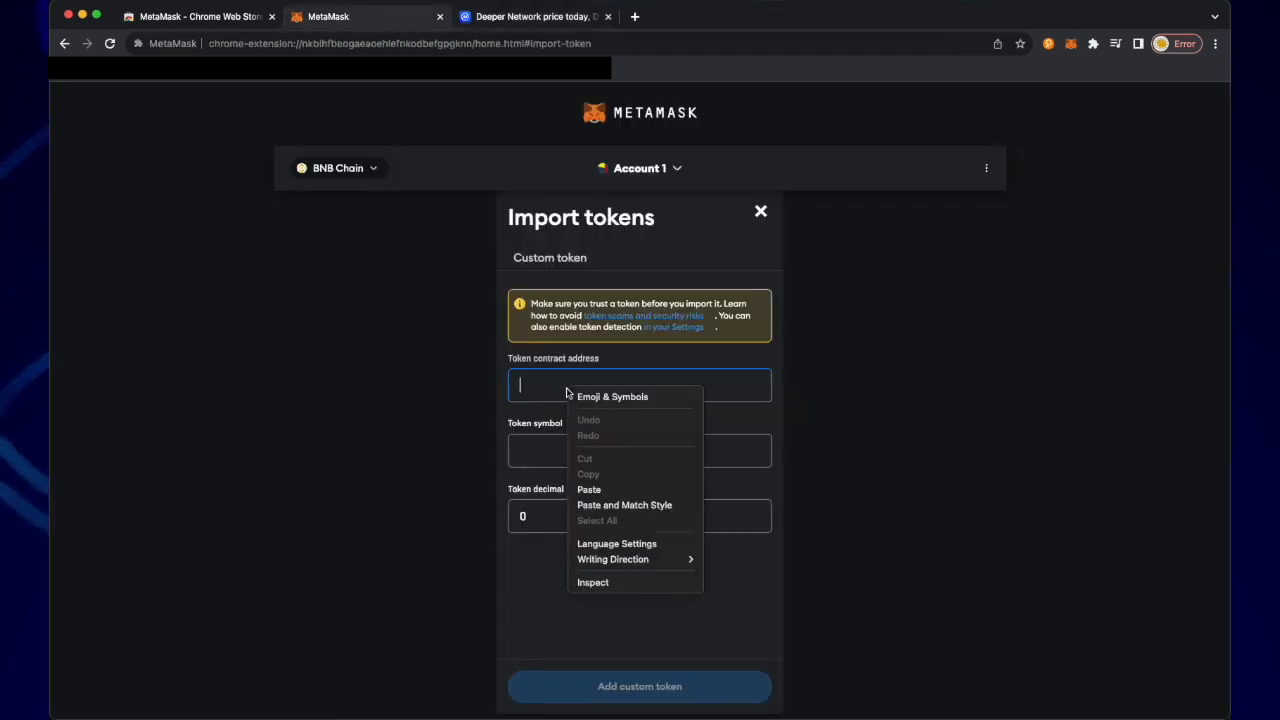
{"action": "left_click", "coordinate": [597, 487]}
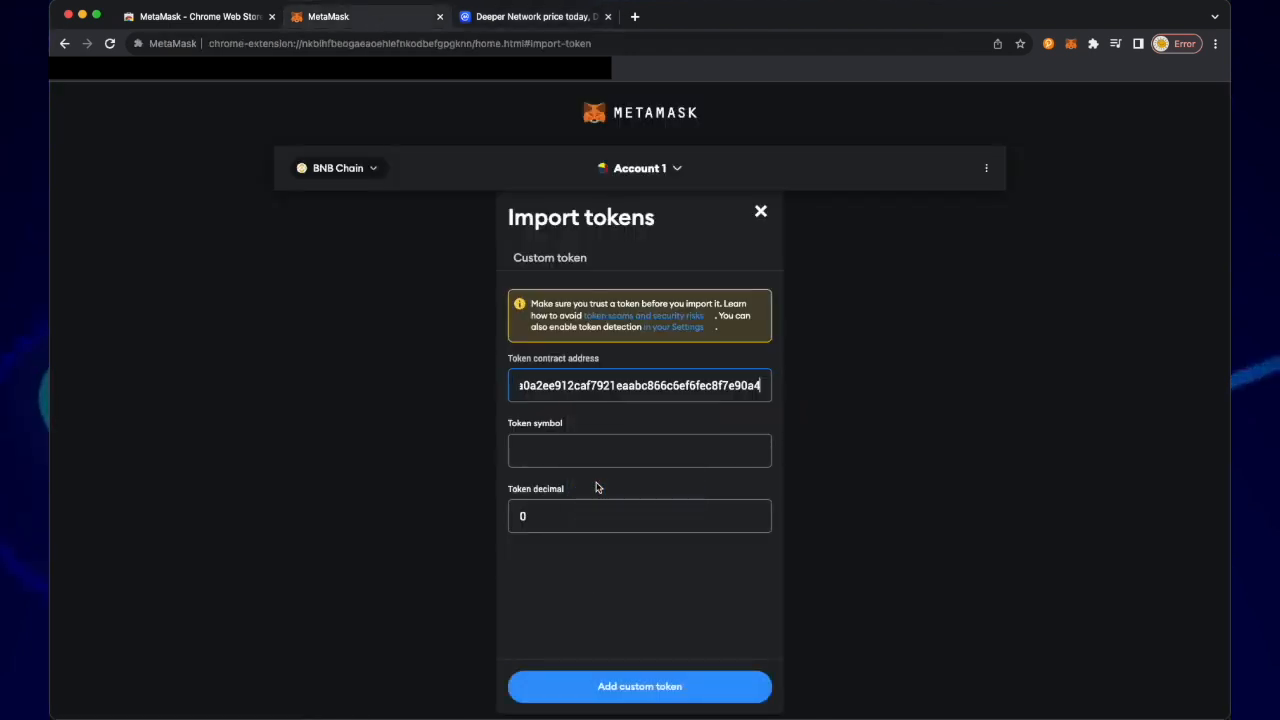
{"action": "left_click", "coordinate": [632, 686]}
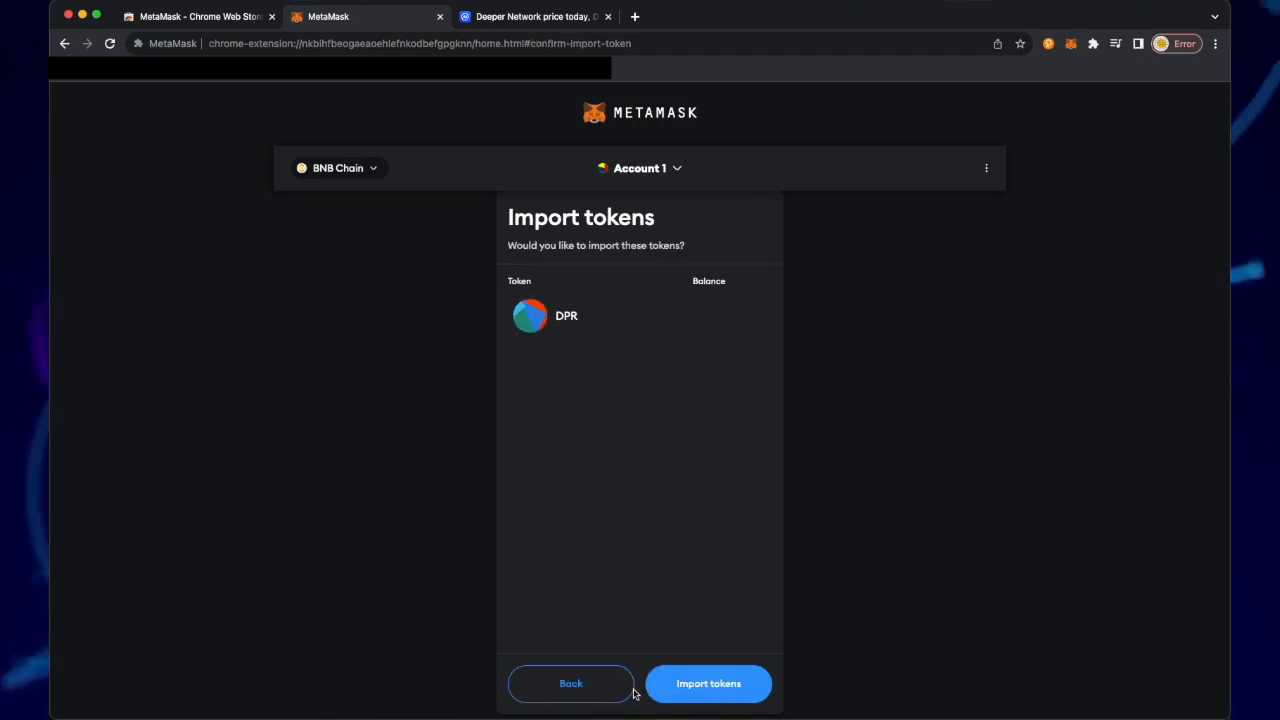
{"action": "left_click", "coordinate": [701, 687]}
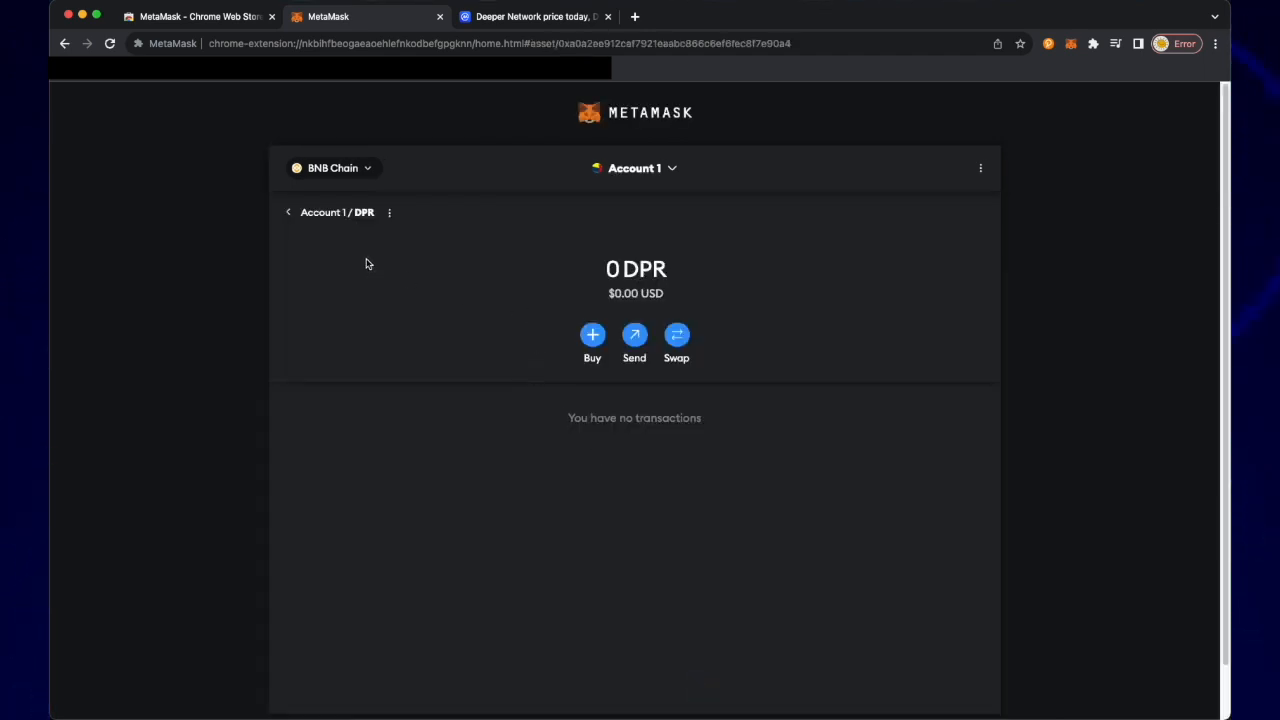
{"action": "left_click", "coordinate": [323, 223]}
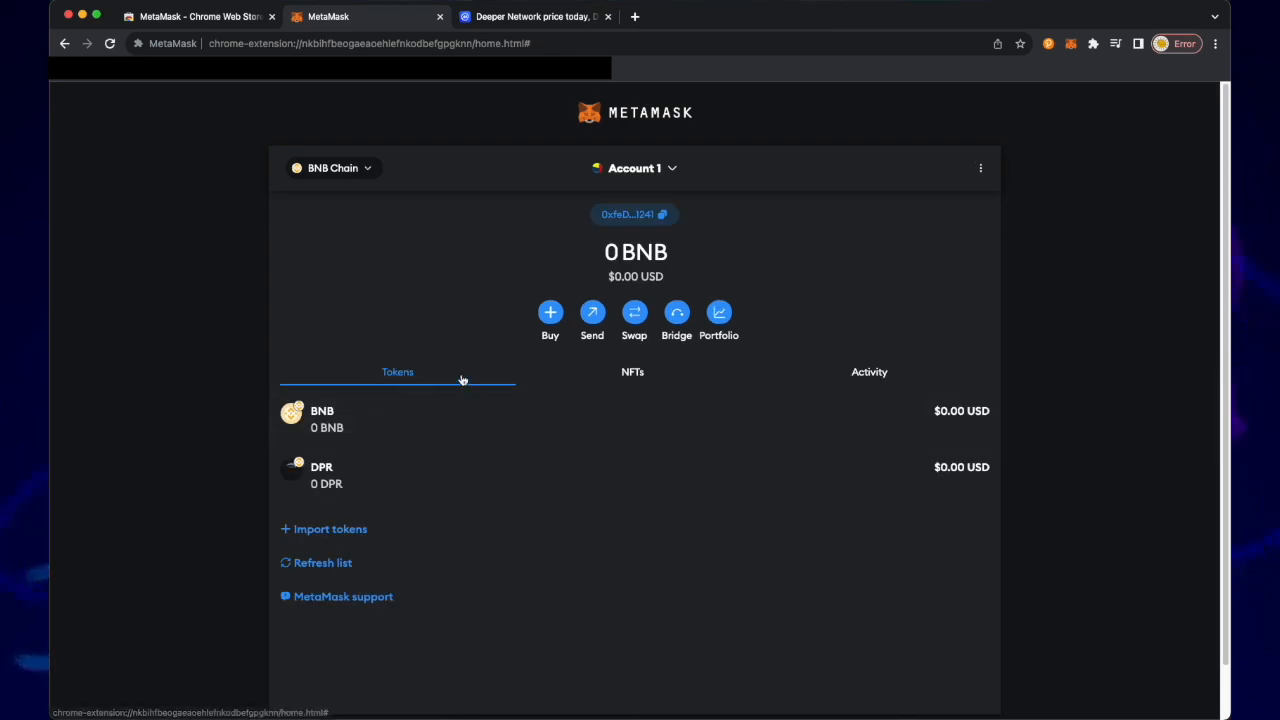